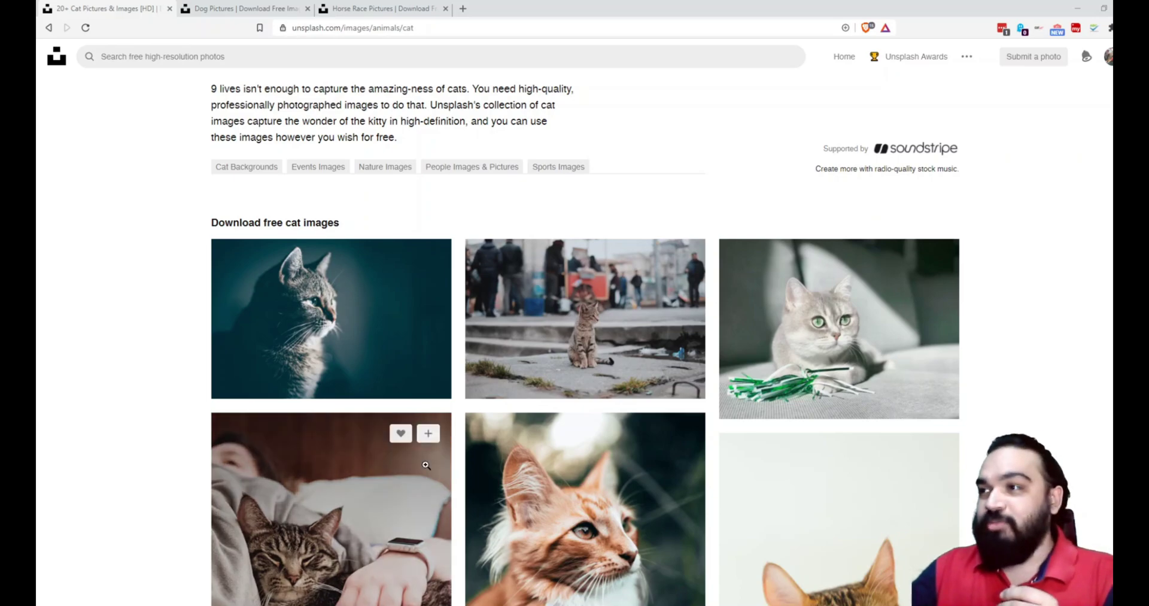
# Look through the Unsplash photo pages for cats, dogs and horse races.
pyautogui.scroll(-2, 412, 465)
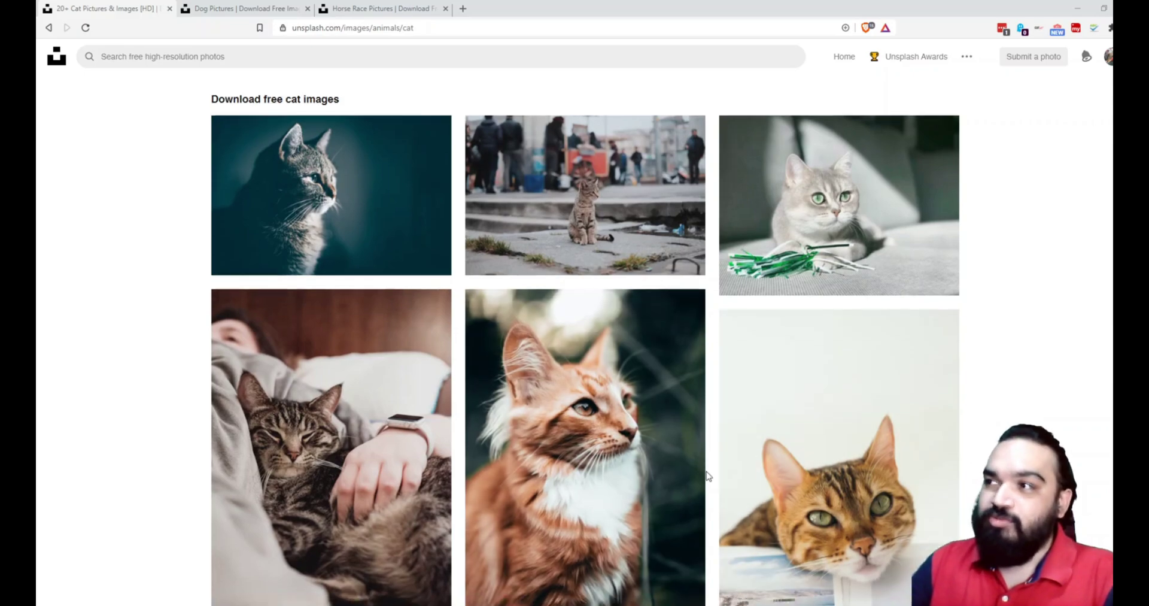
pyautogui.scroll(-2, 709, 476)
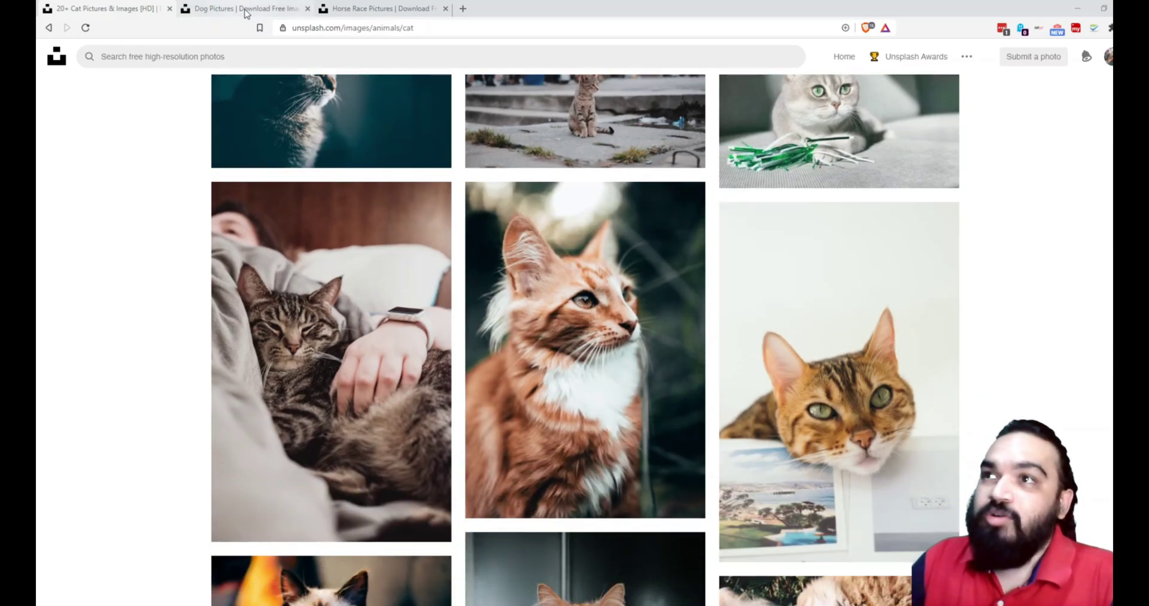
pyautogui.click(218, 15)
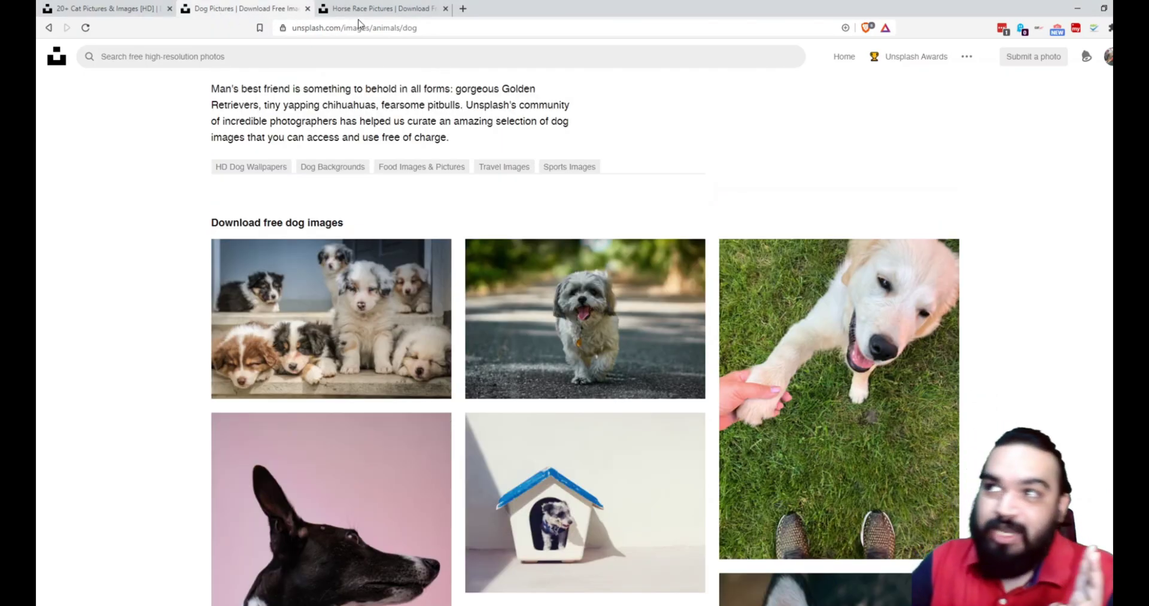
pyautogui.click(365, 17)
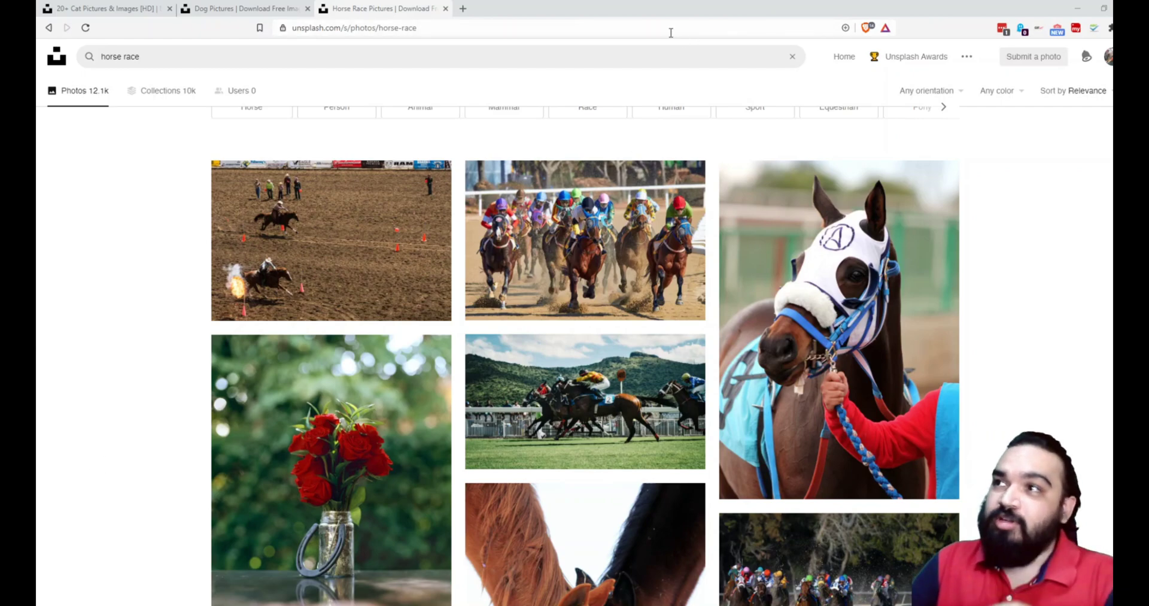
# Open teachablemachine.withgoogle.com in a new browser tab.
pyautogui.click(464, 9)
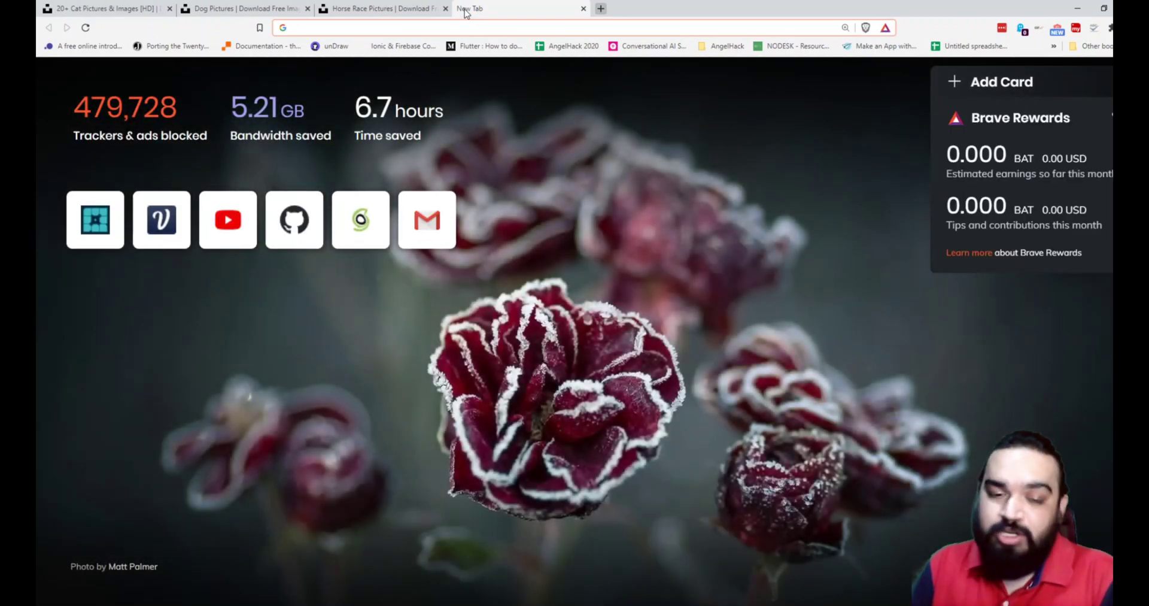
pyautogui.write('teachablemachine.withgoogle.com')
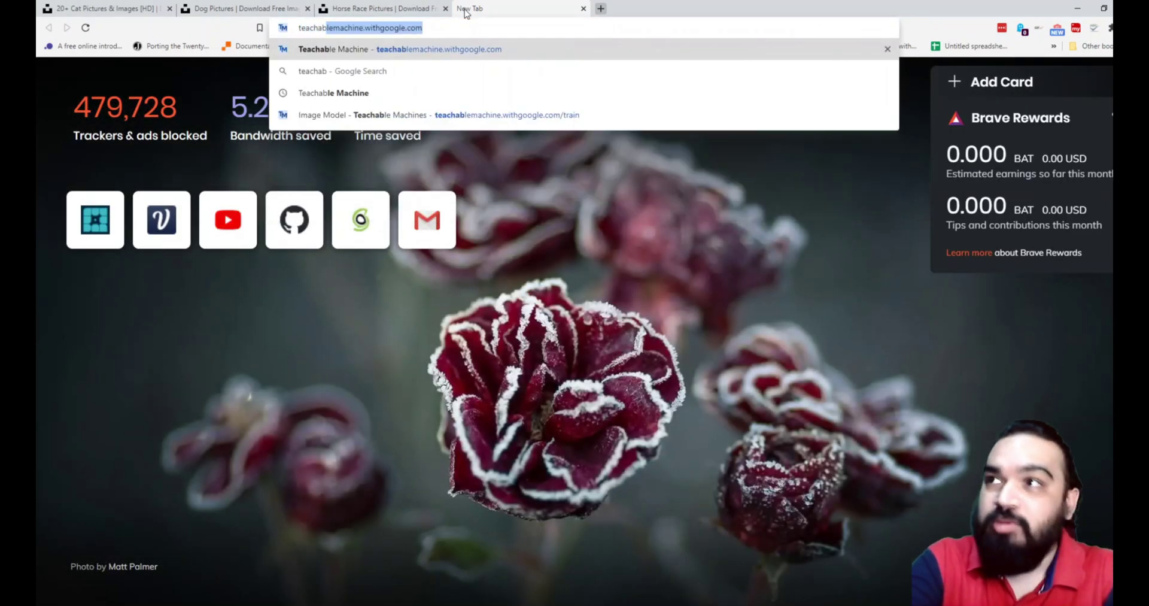
pyautogui.press('Right')
pyautogui.press('Return')
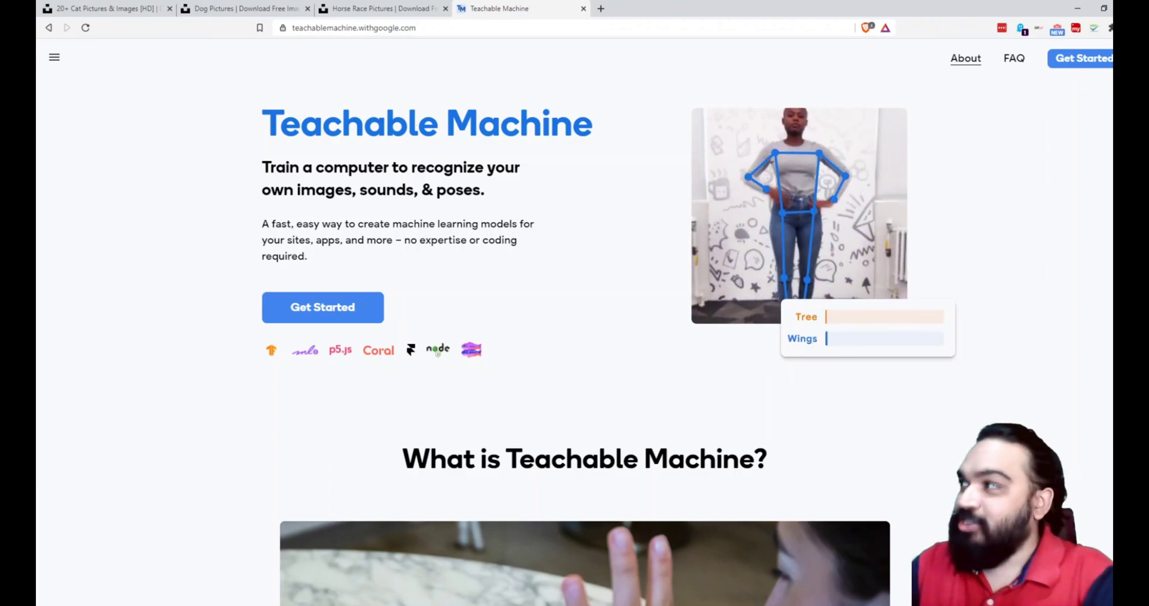
# Review the Teachable Machine page's explanation of how to use it and what can be used to teach it.
pyautogui.scroll(-15, 437, 353)
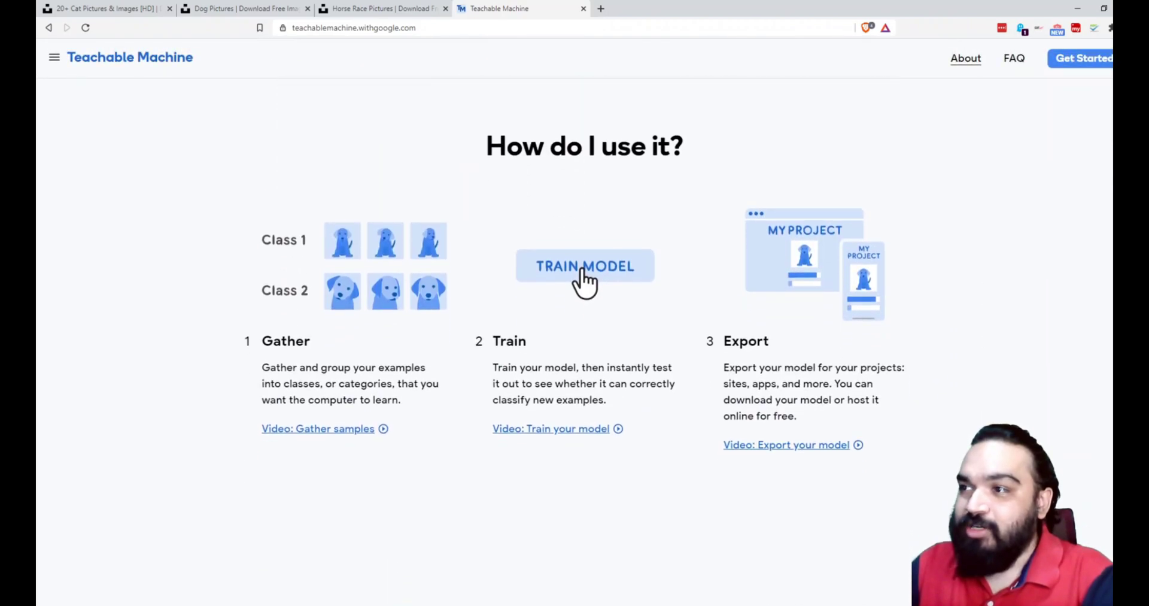
pyautogui.scroll(-1, 575, 321)
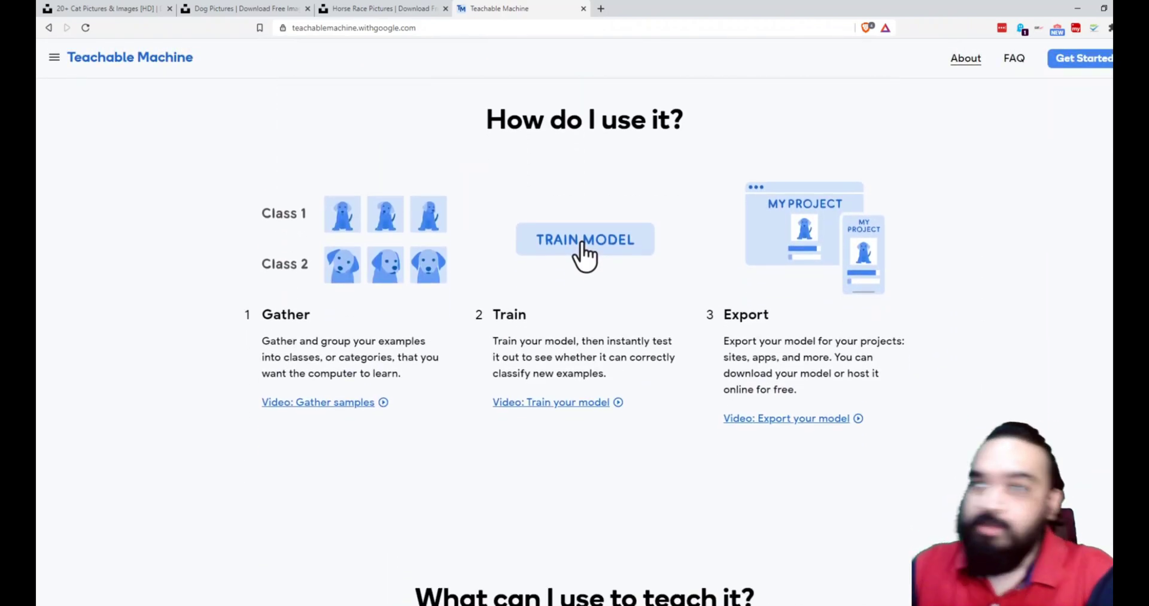
pyautogui.scroll(-8, 584, 255)
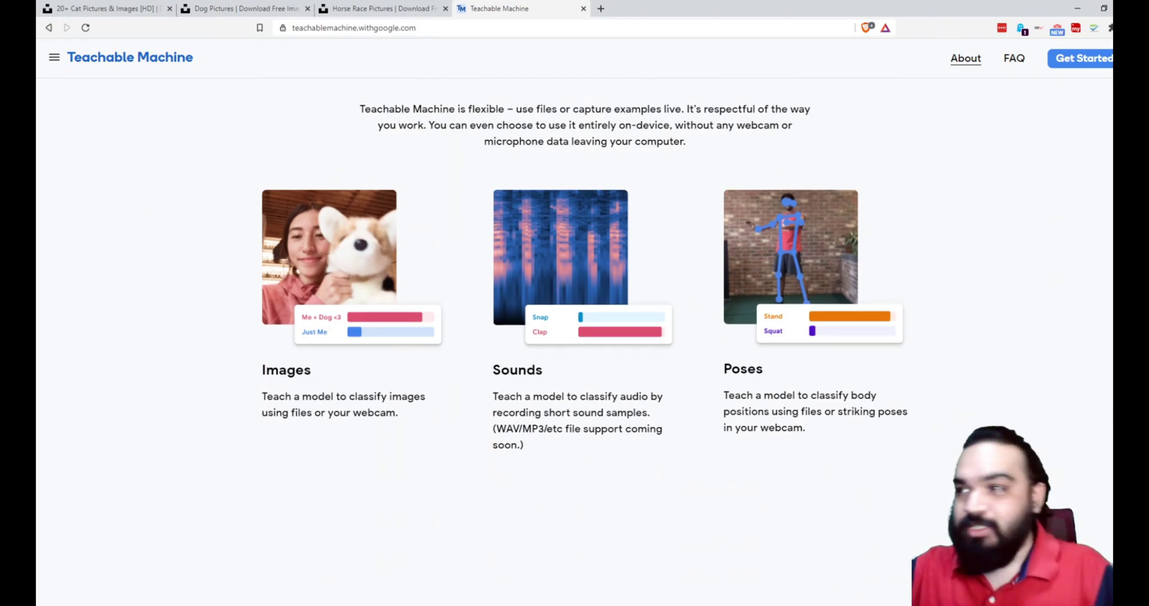
pyautogui.scroll(10, 574, 335)
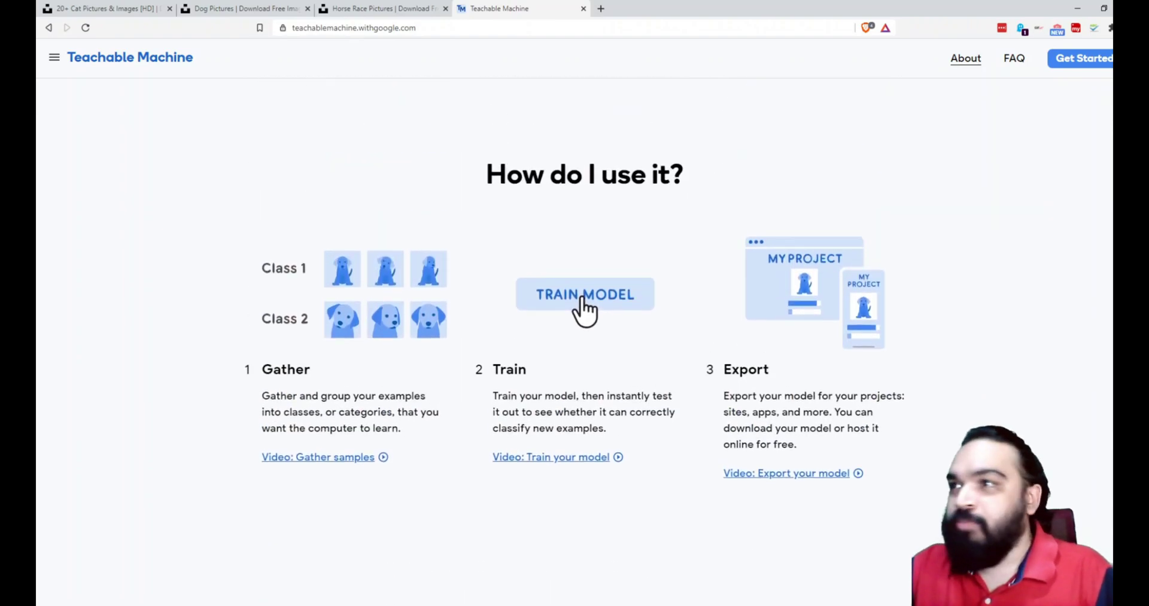
pyautogui.scroll(-3, 575, 335)
pyautogui.scroll(4, 574, 335)
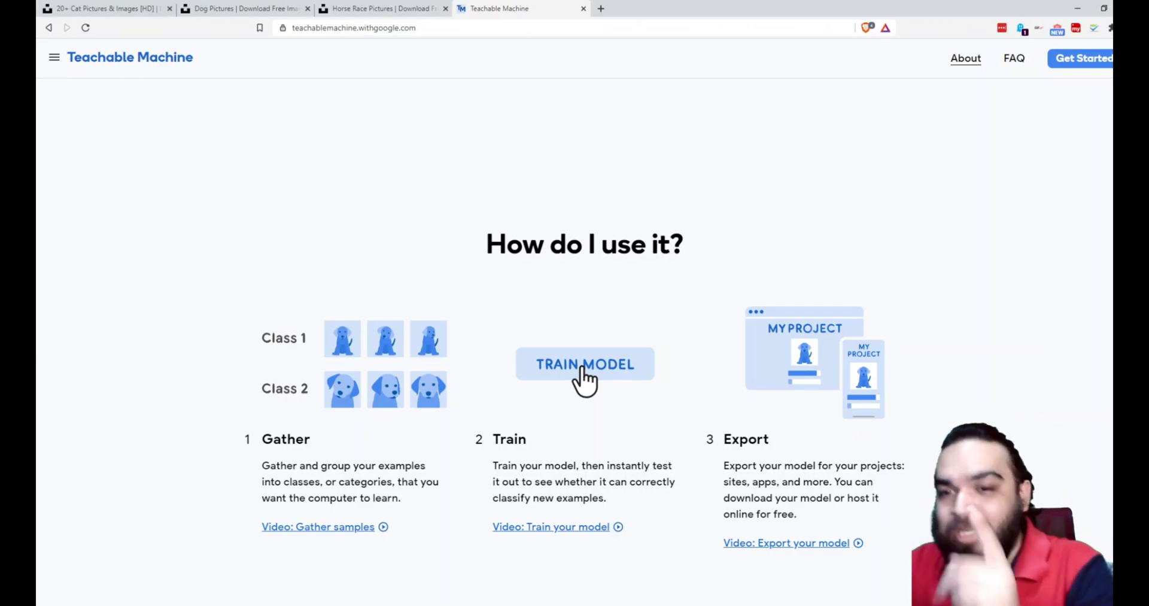
# Revisit the horse race, dog and cat photo pages on Unsplash.
pyautogui.click(373, 12)
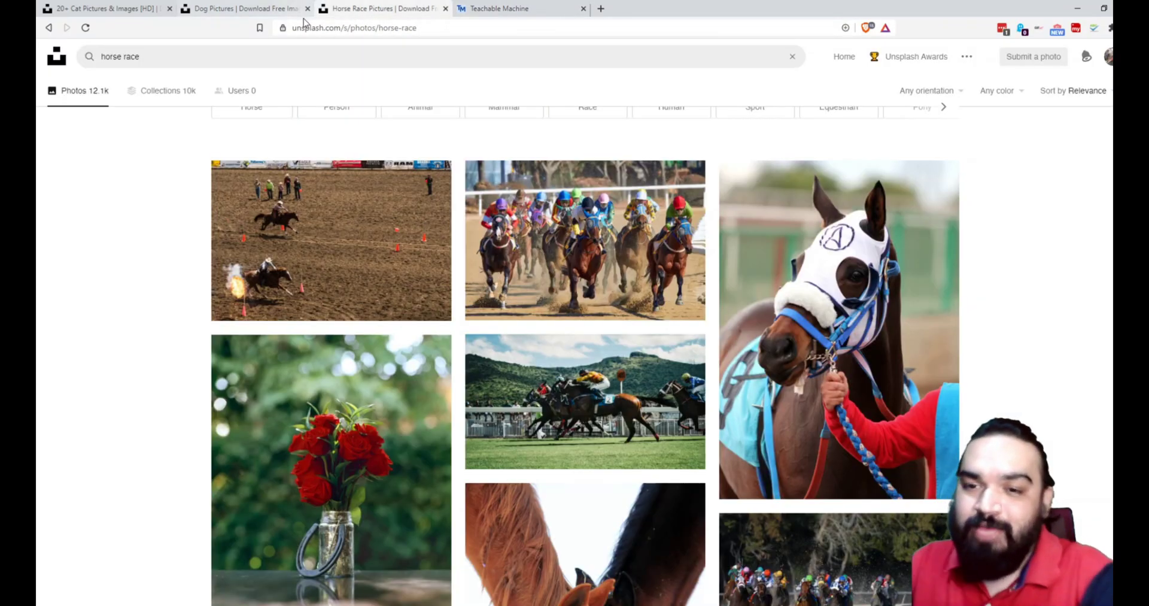
pyautogui.click(208, 12)
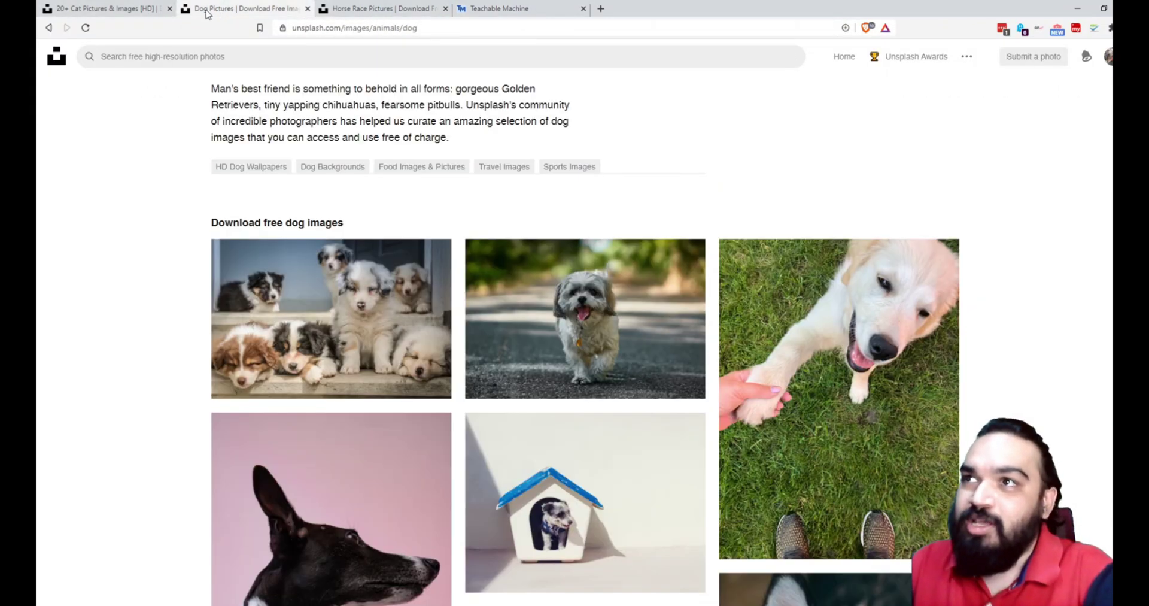
pyautogui.click(135, 11)
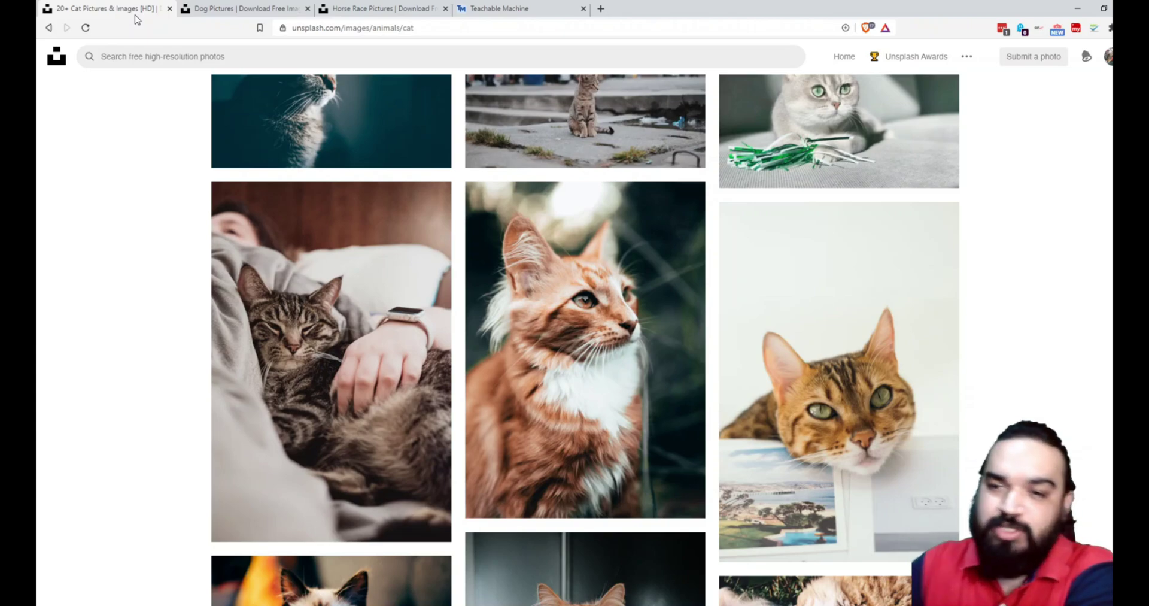
# Return to Teachable Machine and start a new Image Project.
pyautogui.click(520, 8)
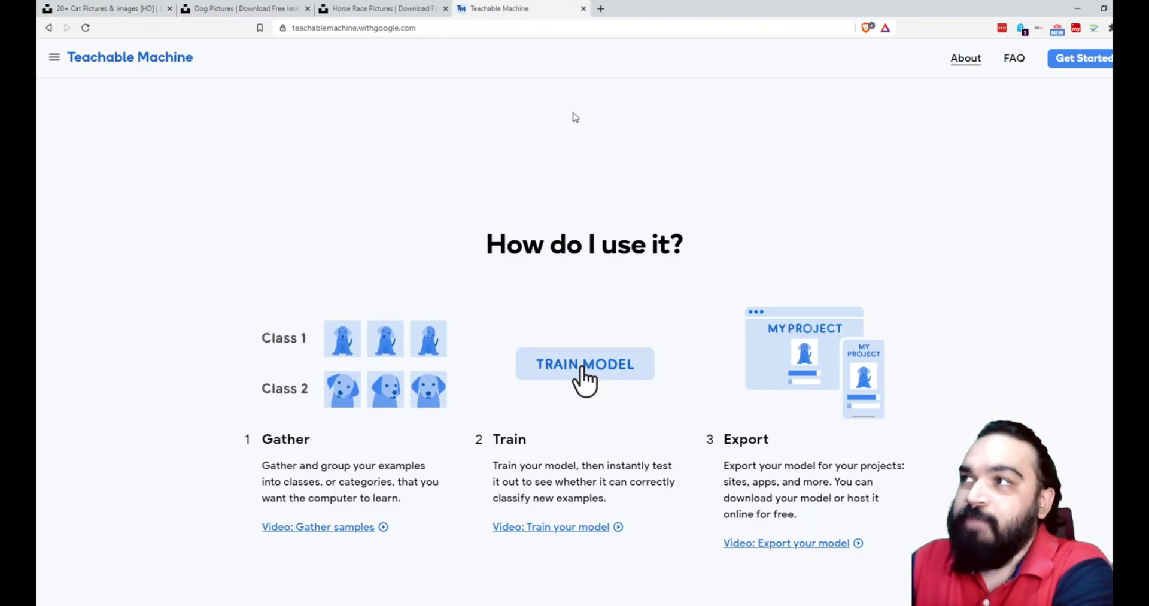
pyautogui.scroll(-10, 574, 335)
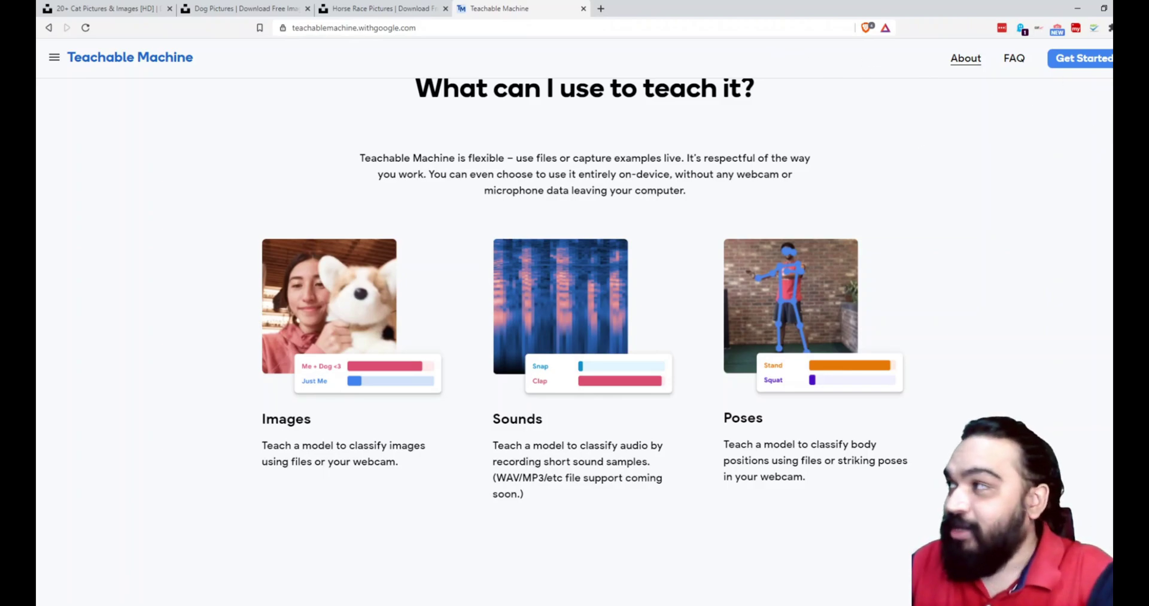
pyautogui.click(1088, 54)
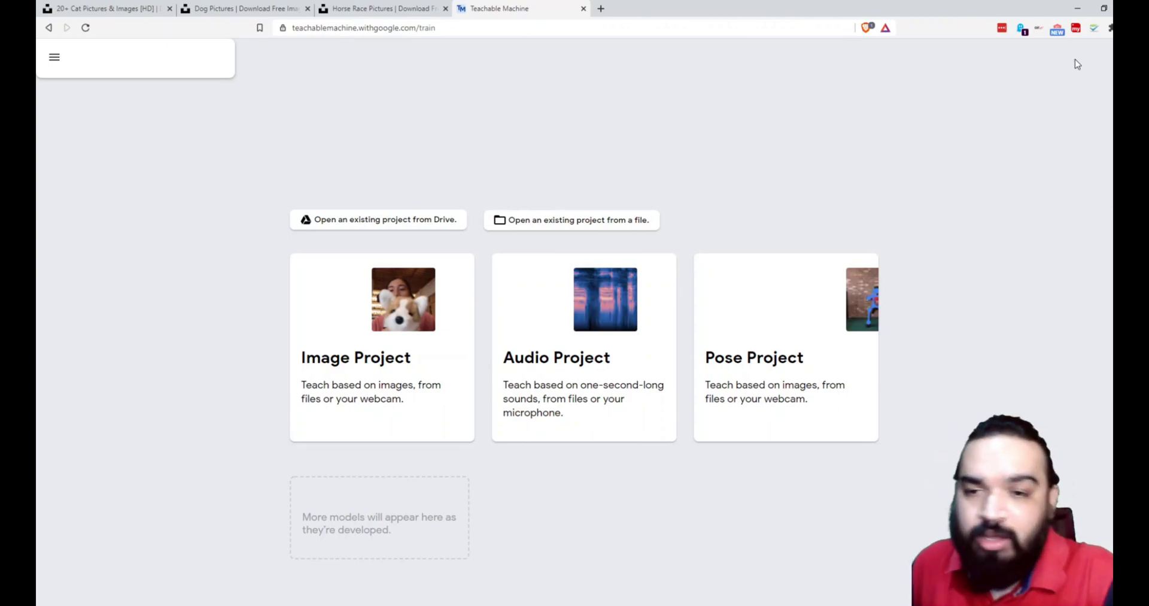
pyautogui.click(371, 361)
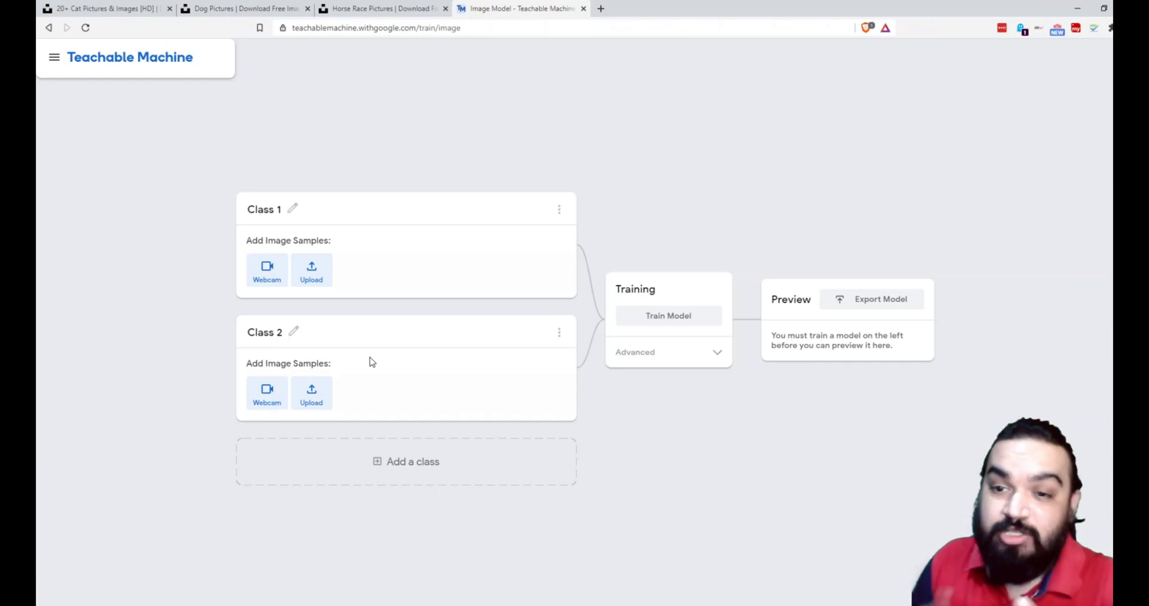
# Rename Class 1 as "cats" and Class 2 as "dogs".
pyautogui.click(292, 208)
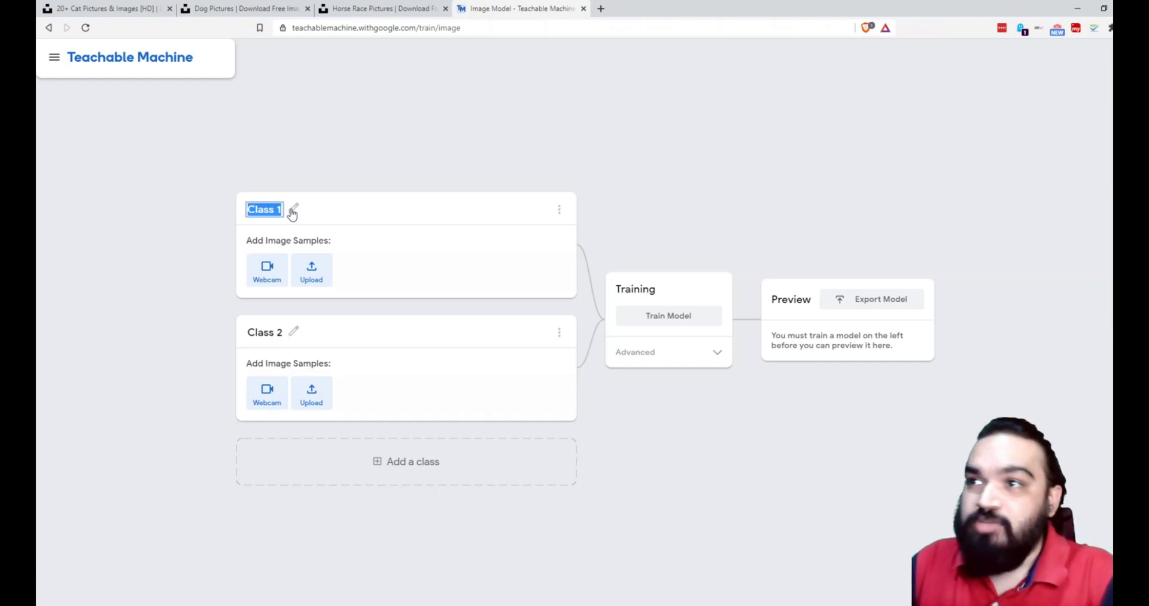
pyautogui.write('cats')
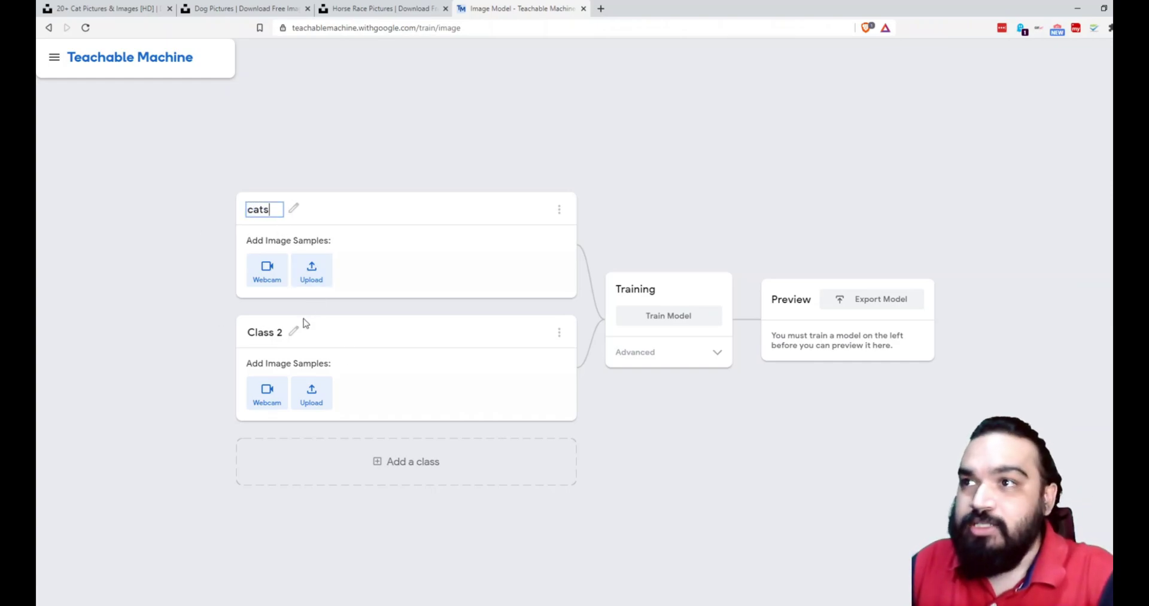
pyautogui.press('Return')
pyautogui.click(296, 332)
pyautogui.write('dogs')
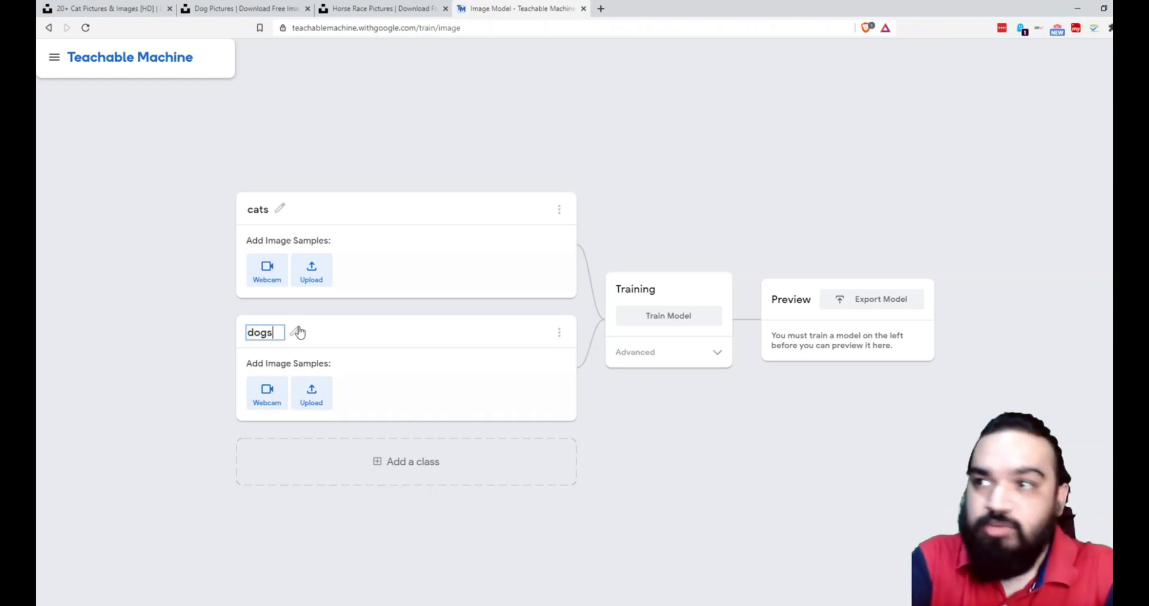
# Add a third class and name it "horses".
pyautogui.click(358, 460)
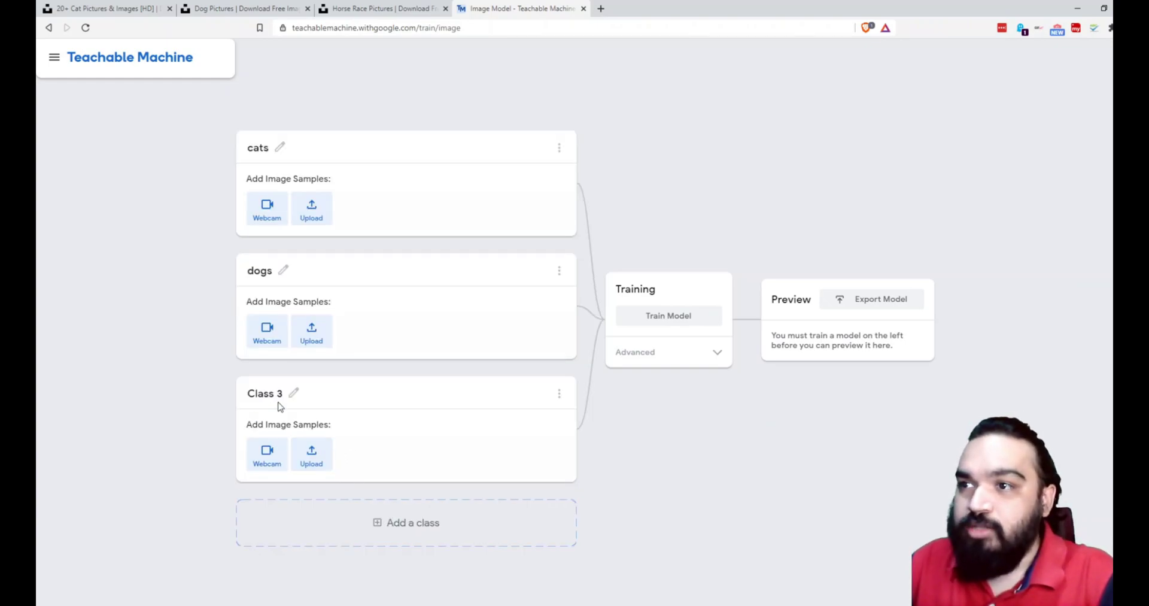
pyautogui.click(296, 395)
pyautogui.write('horses')
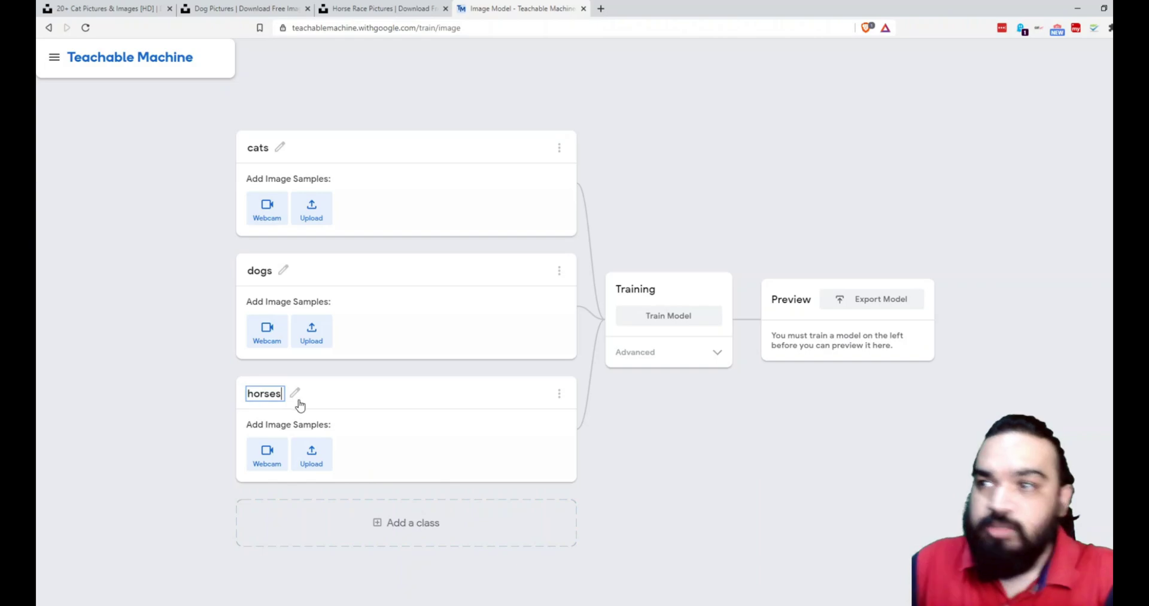
pyautogui.press('Return')
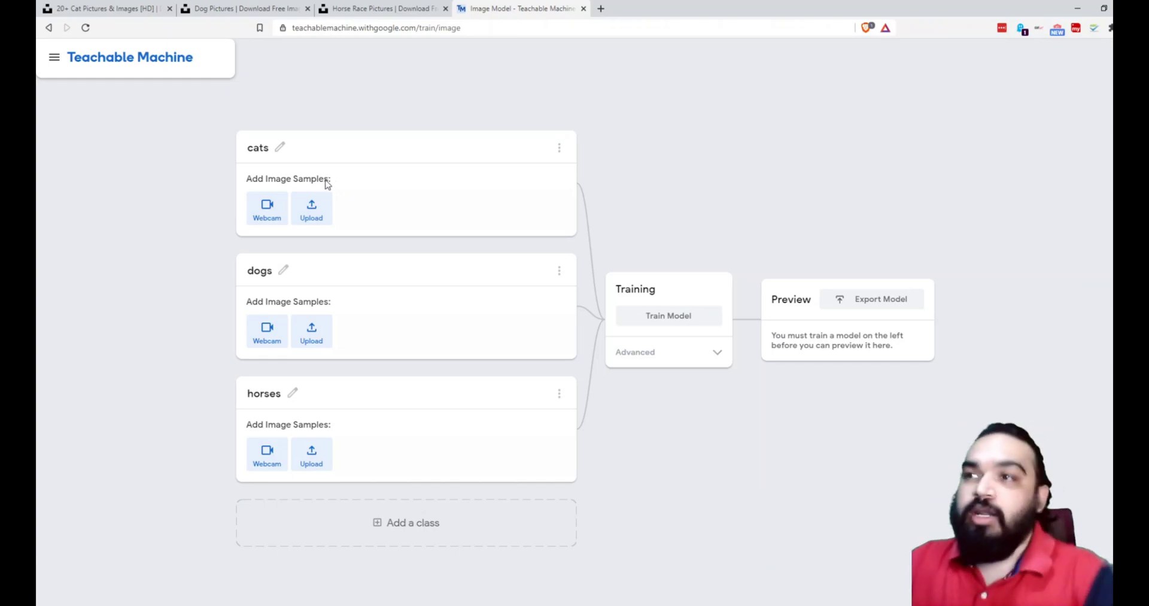
# Upload the cat photos from local files to the cats class and the dog photos to the dogs class.
pyautogui.click(312, 219)
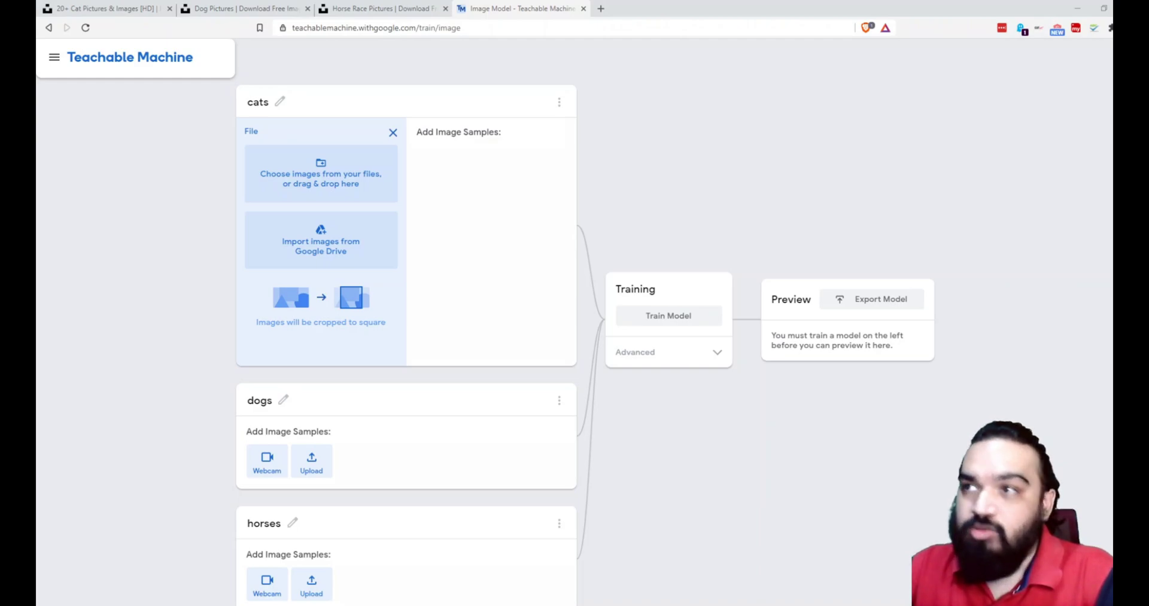
pyautogui.click(355, 185)
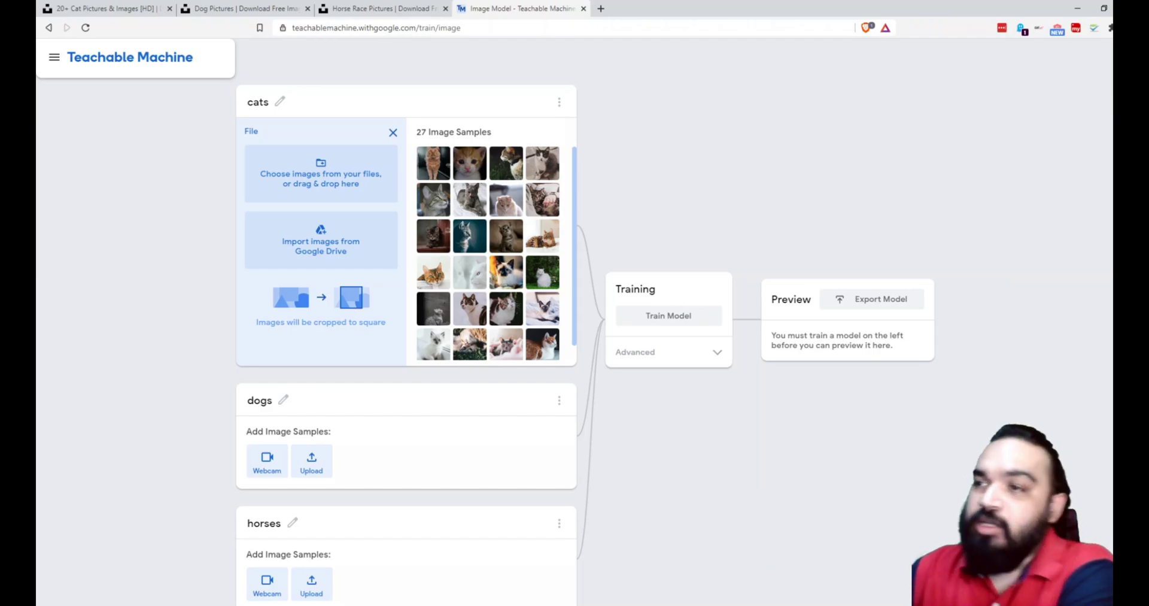
pyautogui.scroll(-1, 372, 441)
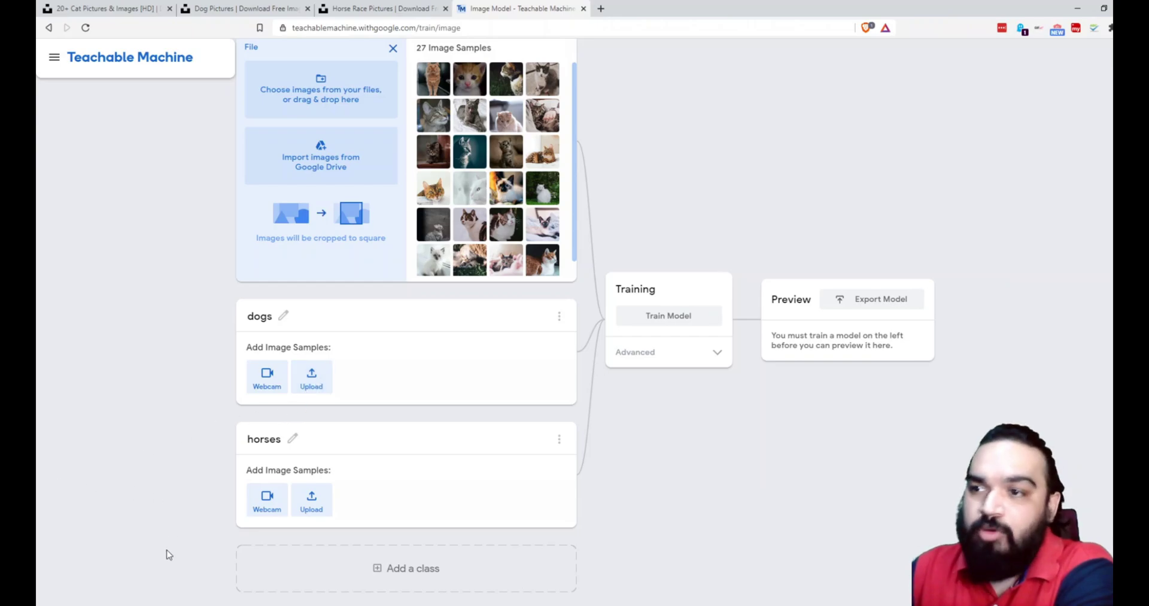
pyautogui.click(322, 381)
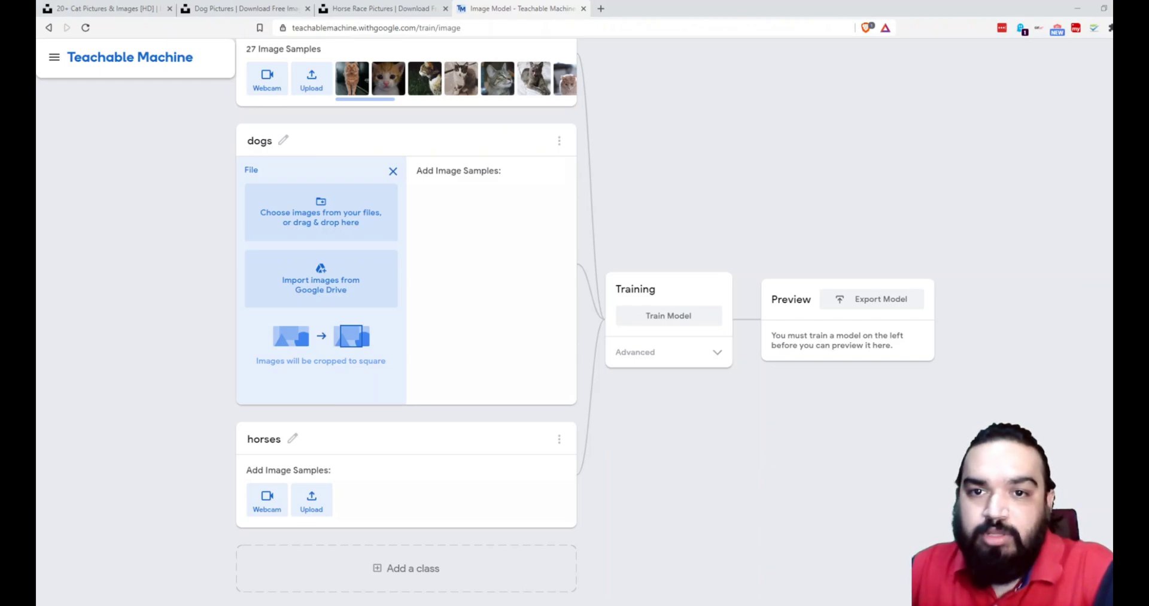
pyautogui.click(331, 215)
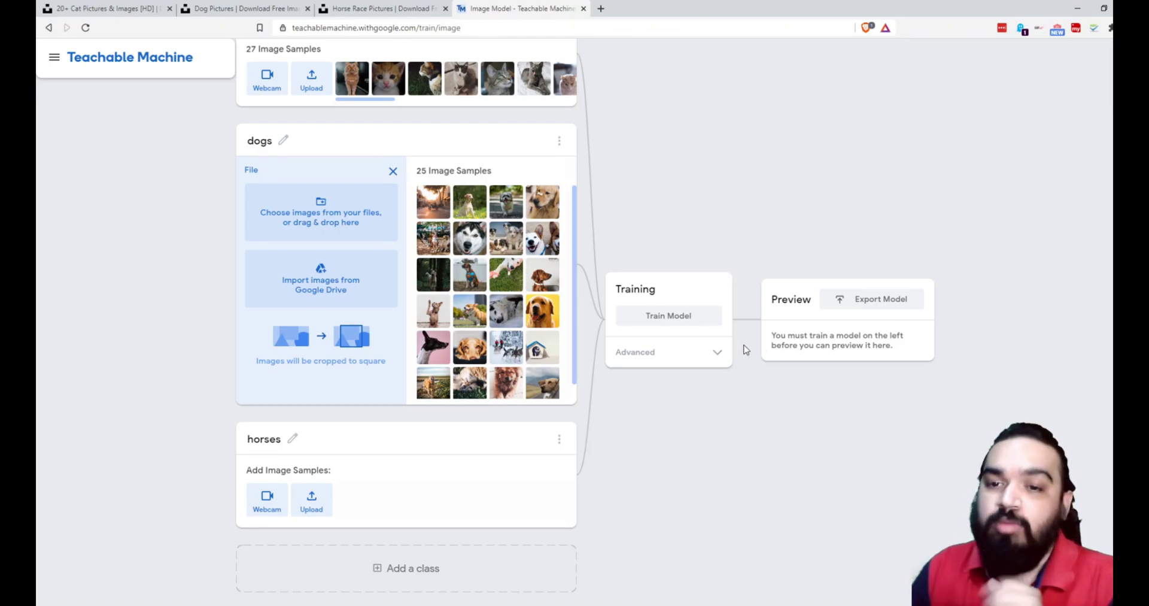
# Upload the horse photos from local files as image samples for the horses class.
pyautogui.click(312, 498)
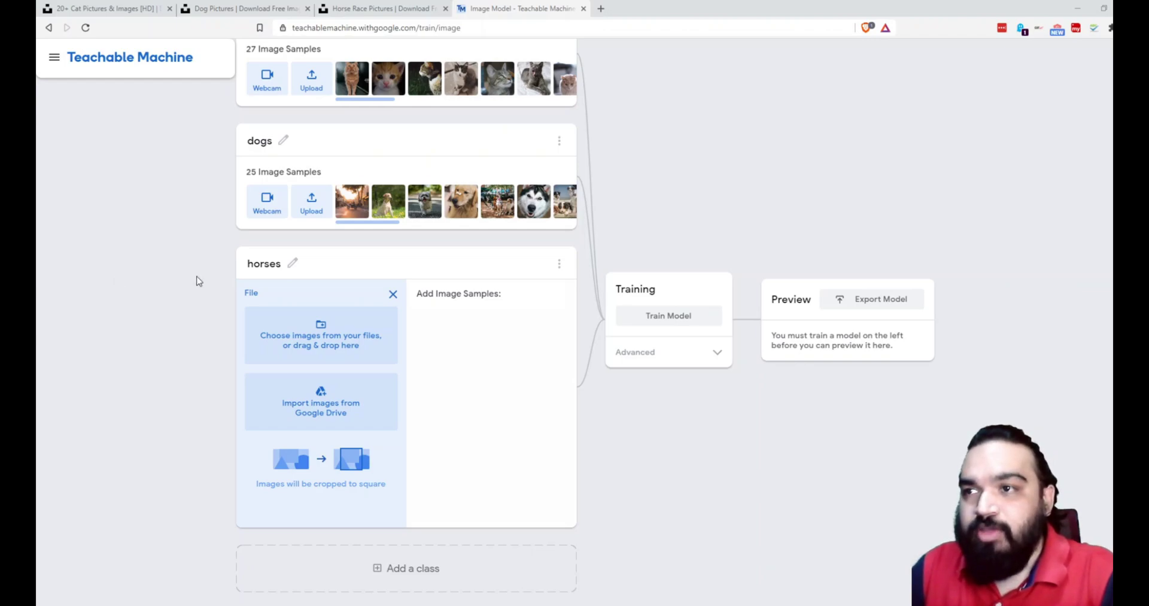
pyautogui.moveTo(195, 279); pyautogui.dragTo(337, 366)
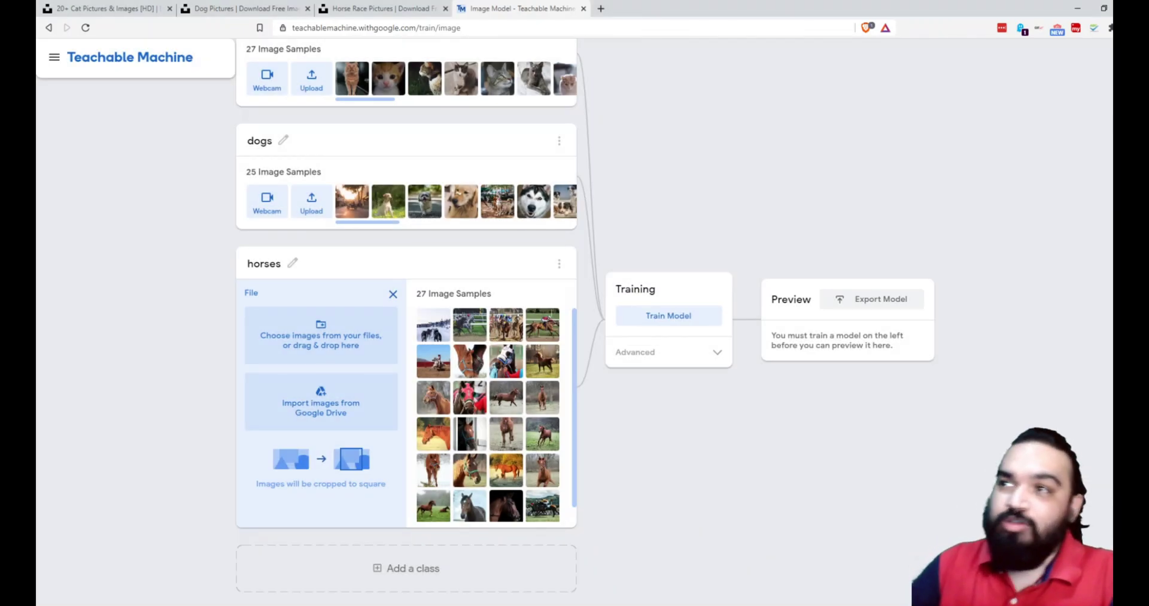
# Show the advanced training settings and examine the epochs option.
pyautogui.scroll(2, 358, 308)
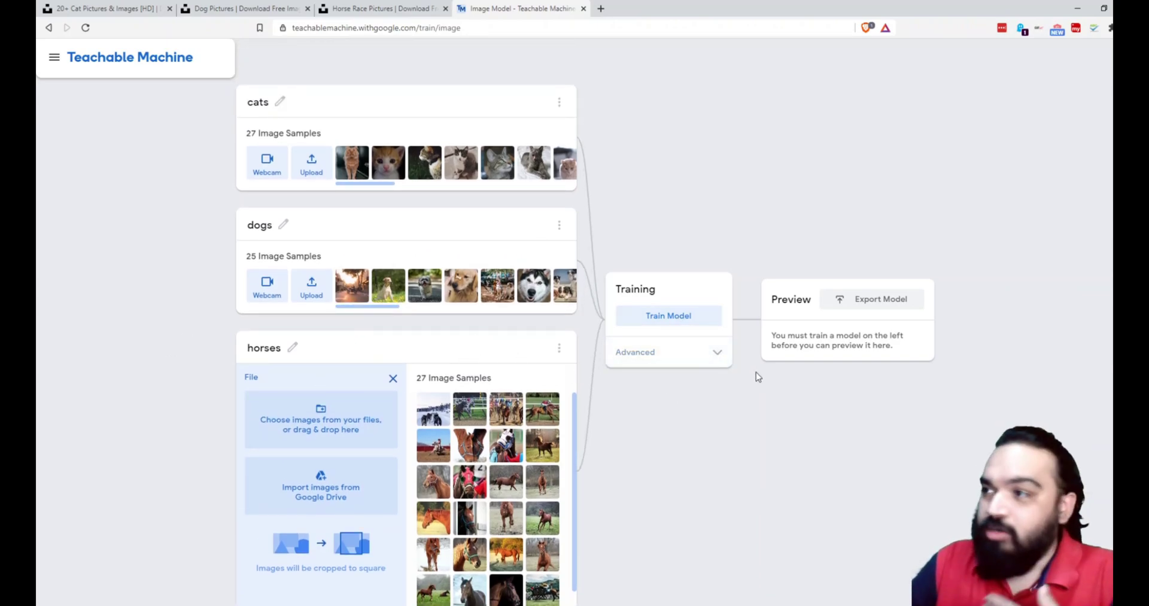
pyautogui.click(700, 353)
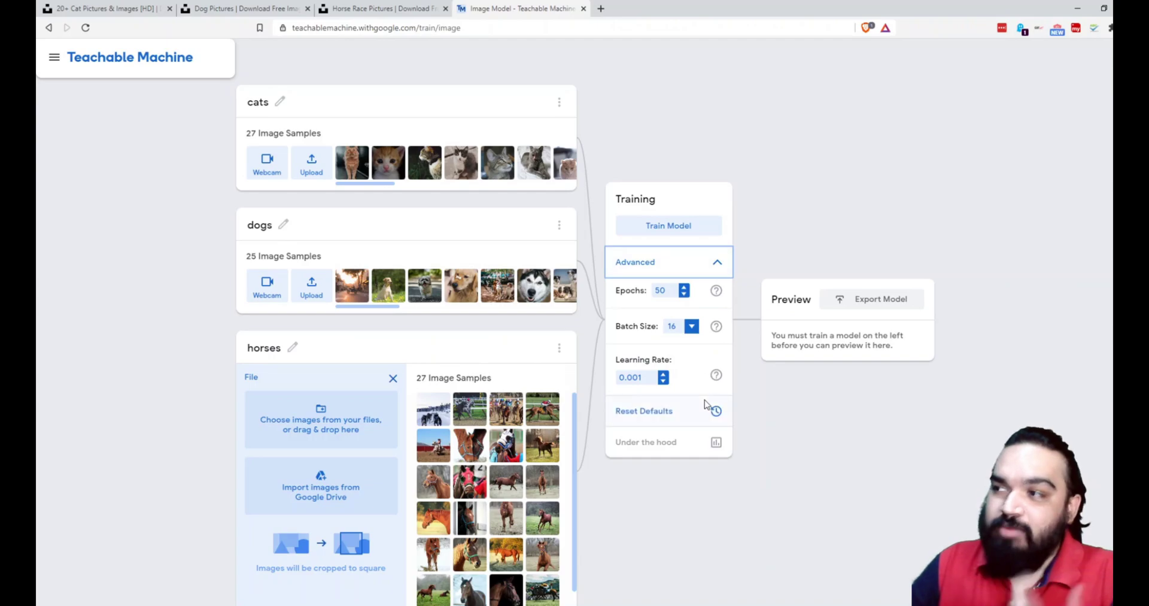
pyautogui.moveTo(719, 292)
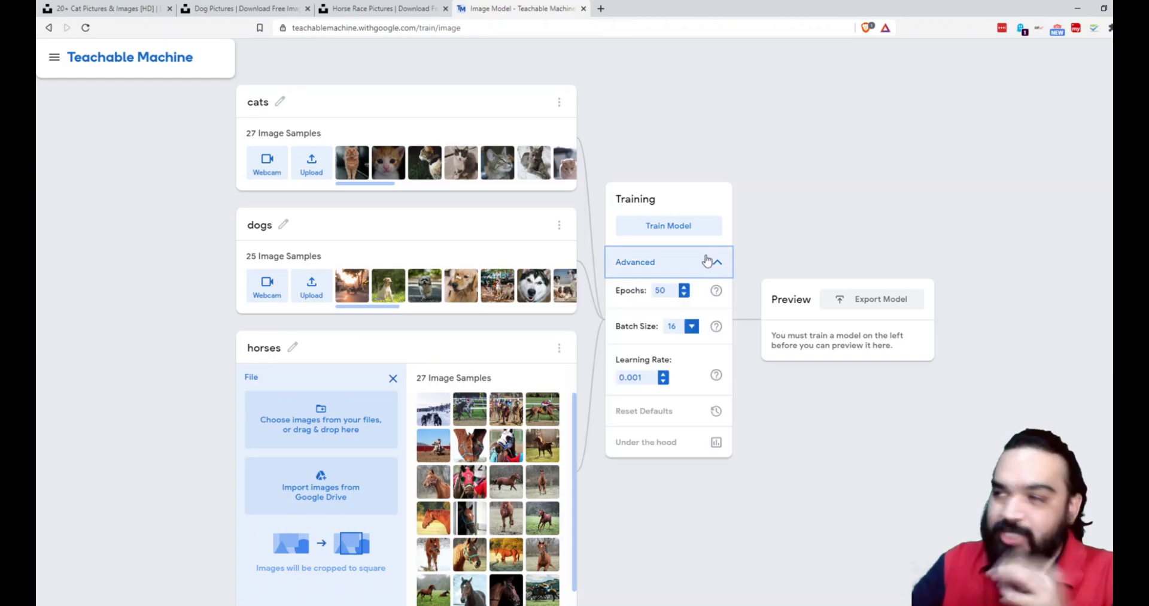
# Train the model on the three classes with the current settings and review the accuracy and loss graphs under the hood.
pyautogui.click(716, 444)
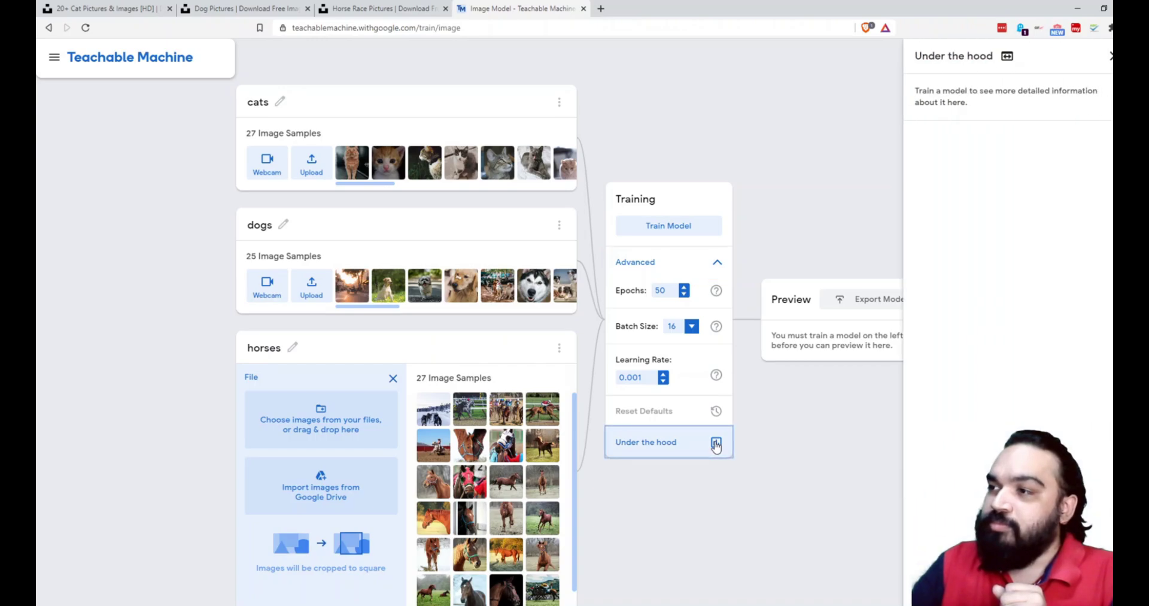
pyautogui.click(683, 236)
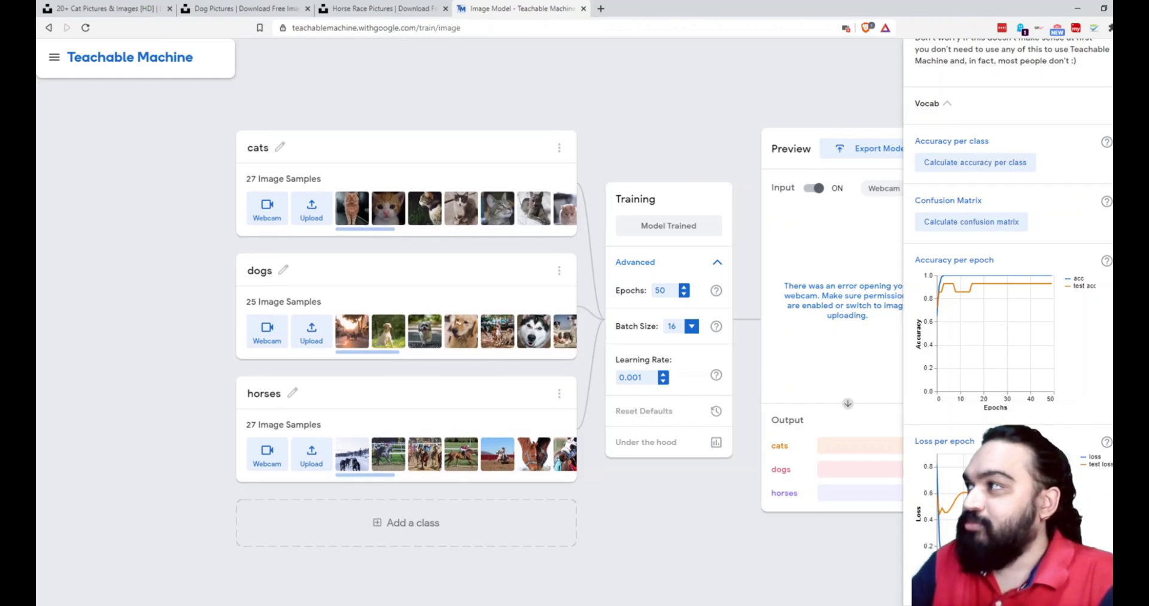
pyautogui.scroll(2, 1008, 239)
pyautogui.click(1099, 55)
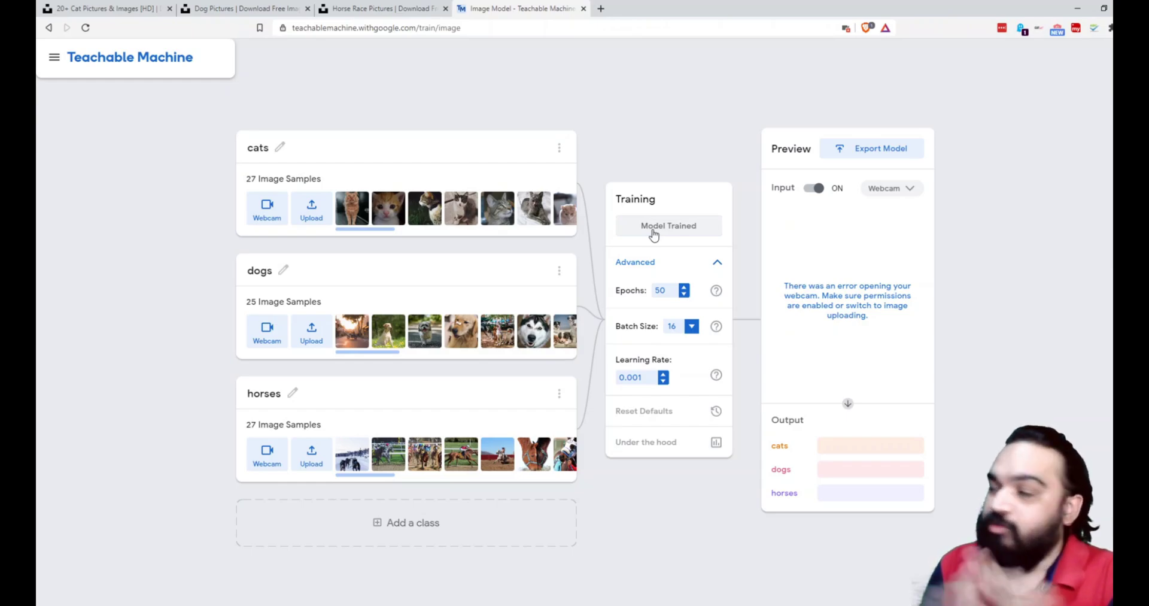
# Switch the preview input source from Webcam to File.
pyautogui.click(884, 188)
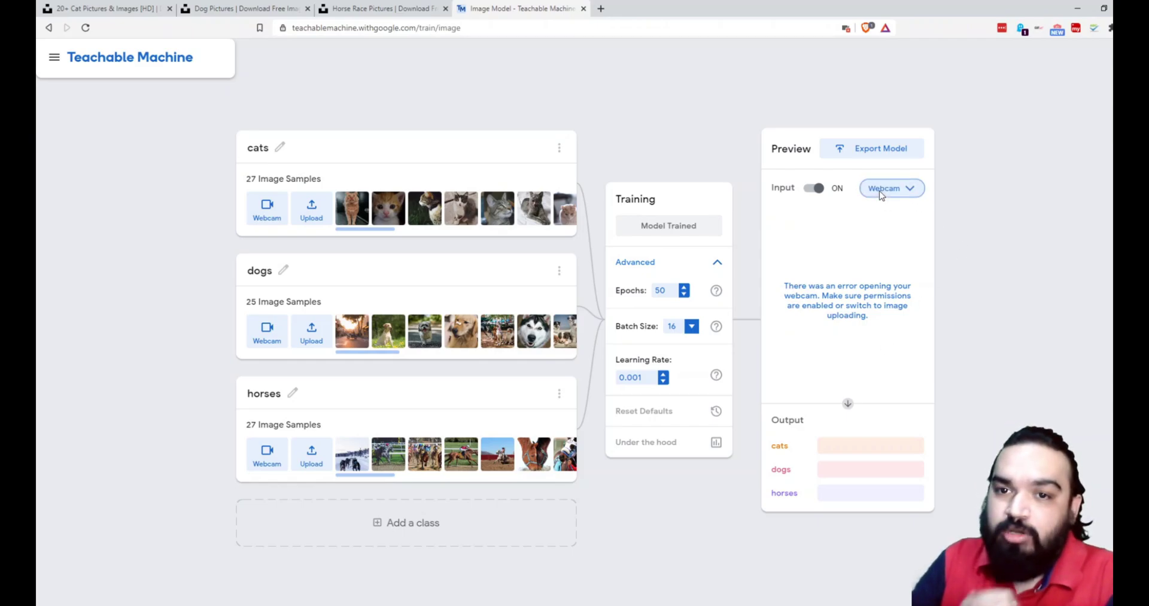
pyautogui.click(879, 194)
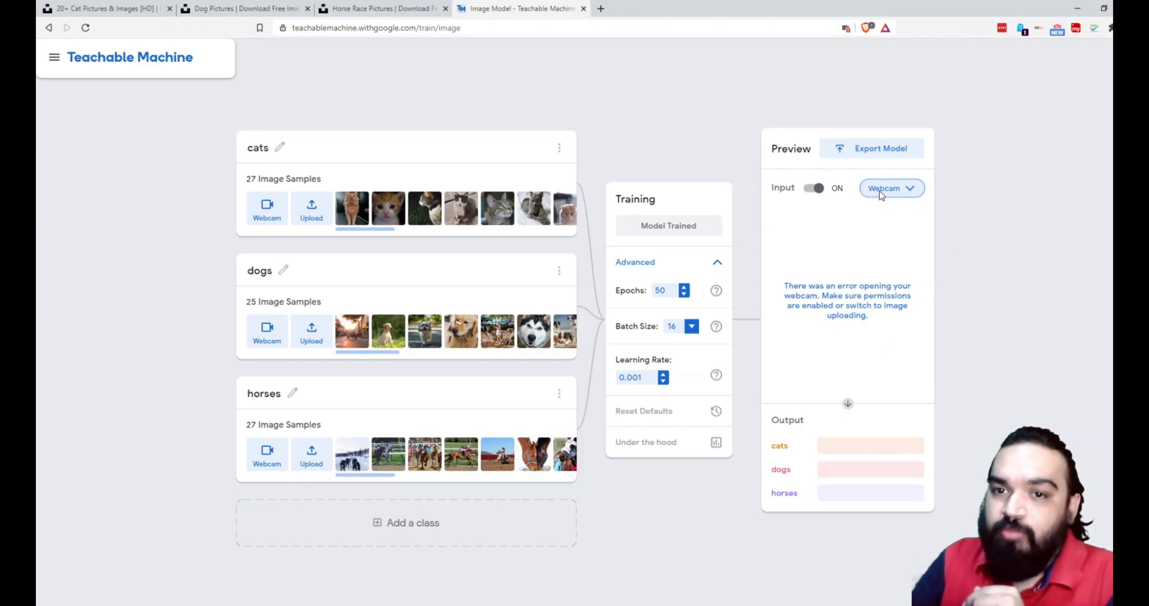
pyautogui.click(910, 190)
pyautogui.click(896, 218)
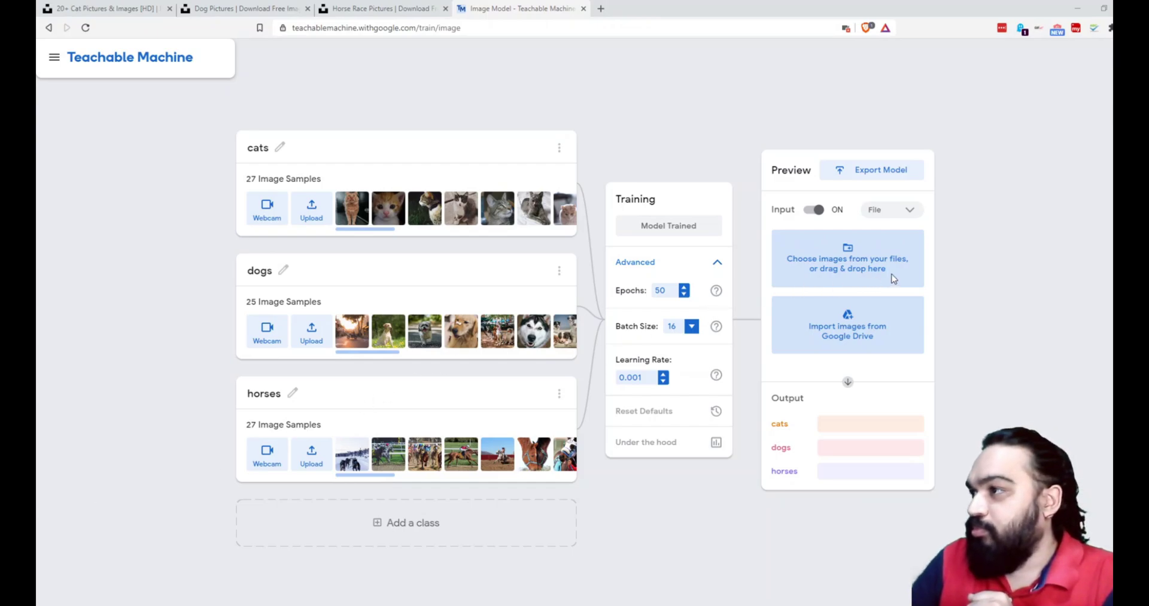
# Test the trained model with local photos of a dog with a cat, a kitten, racing horses and two dogs.
pyautogui.moveTo(893, 278); pyautogui.dragTo(890, 280)
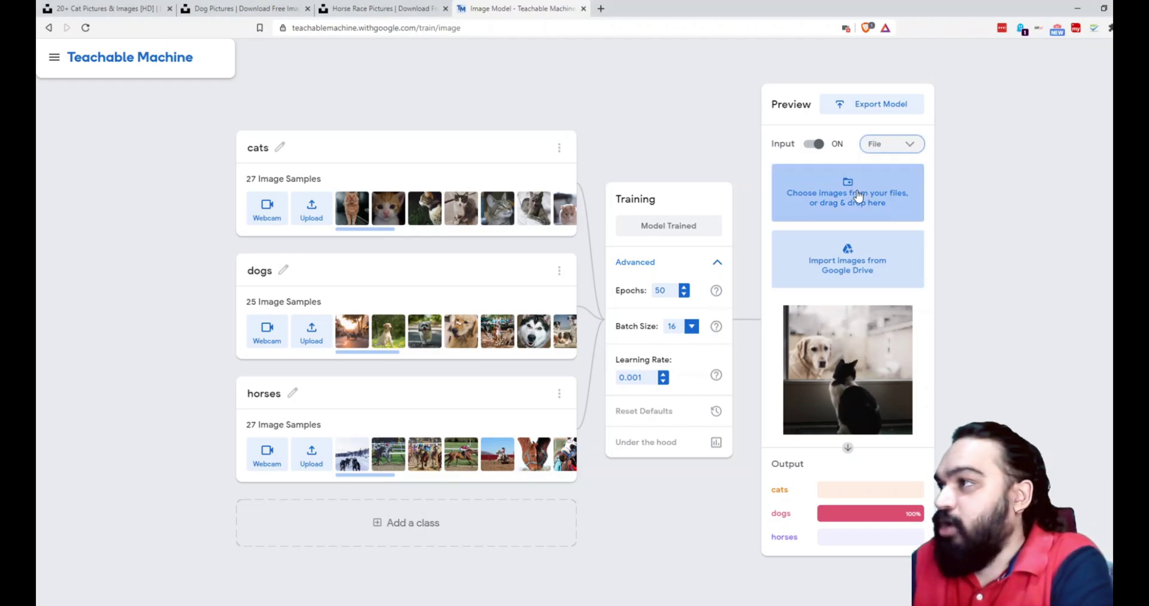
pyautogui.moveTo(853, 198); pyautogui.dragTo(853, 198)
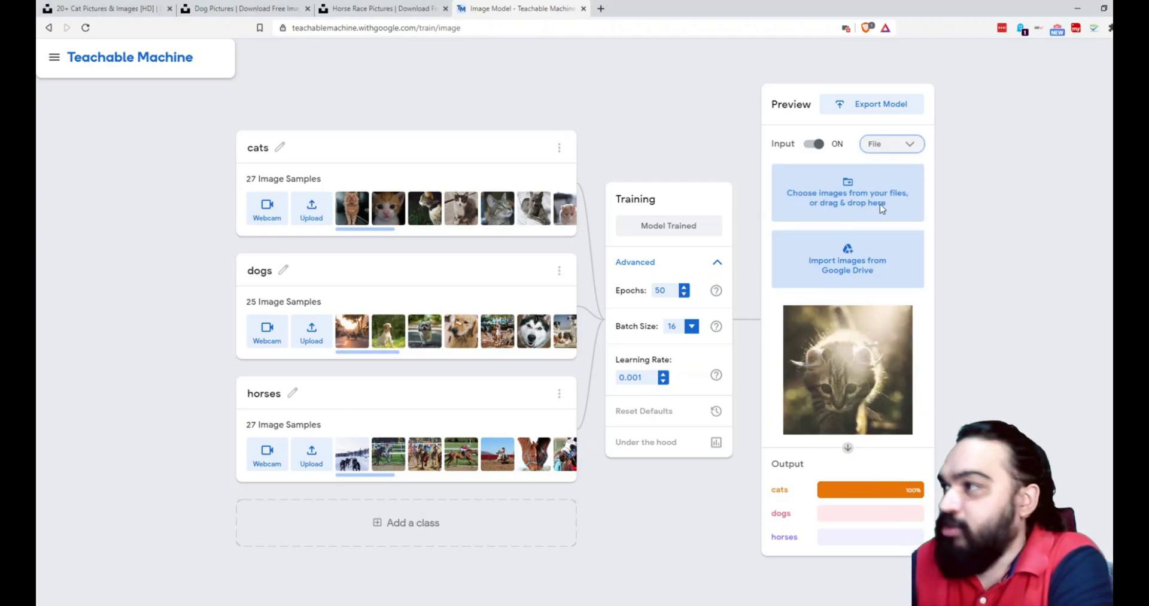
pyautogui.moveTo(881, 208); pyautogui.dragTo(877, 215)
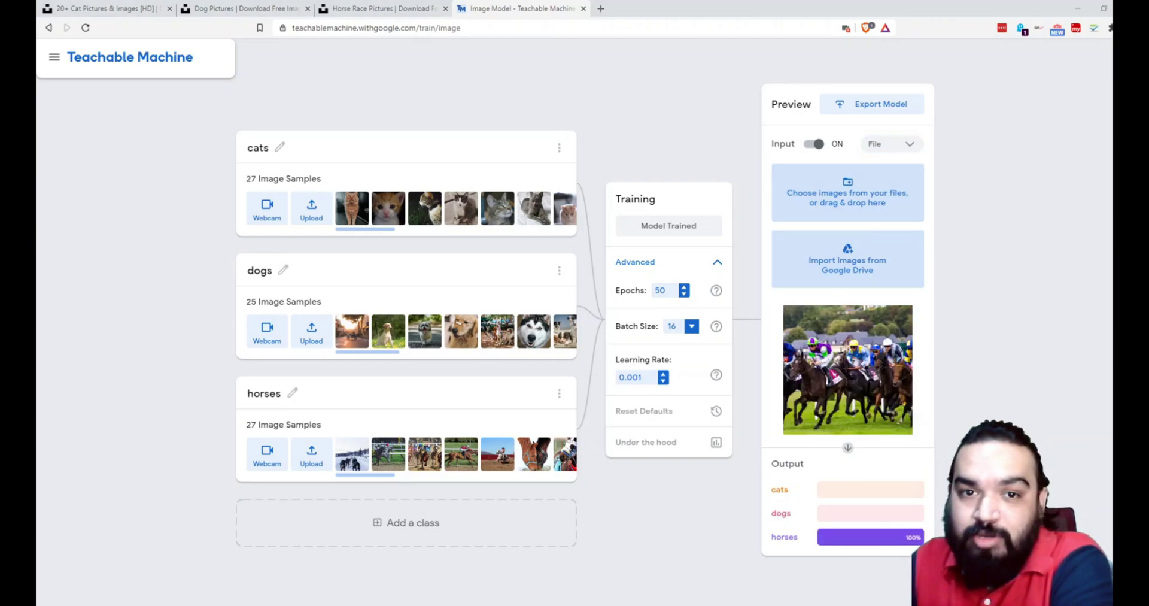
pyautogui.moveTo(873, 217); pyautogui.dragTo(823, 386)
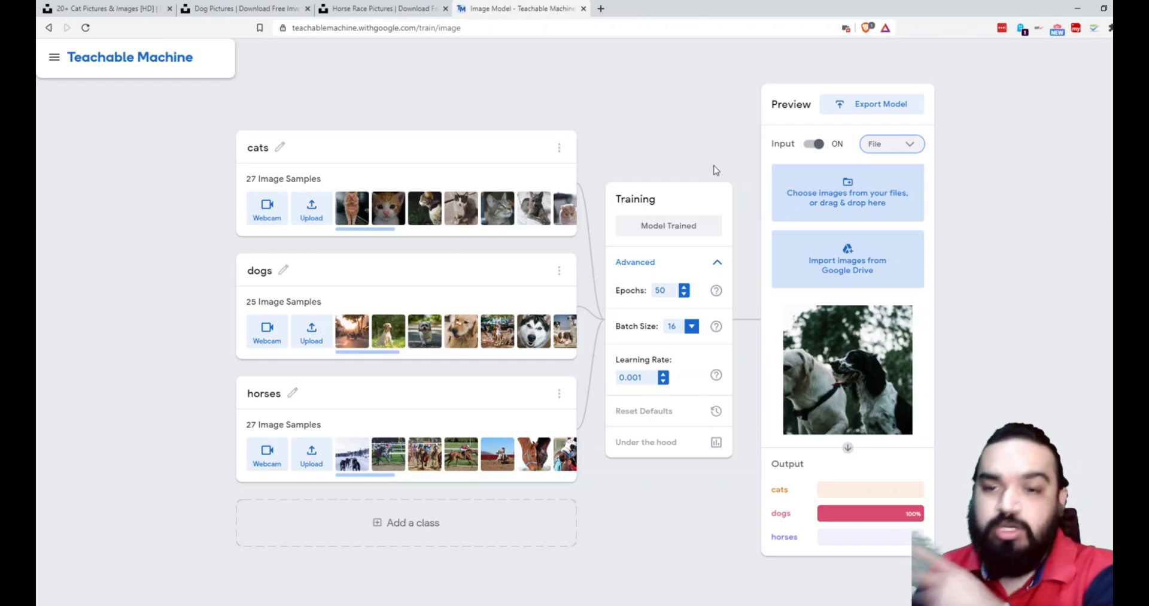
# Open the model export options and examine the Tensorflow.js Javascript and p5.js code snippets.
pyautogui.click(879, 102)
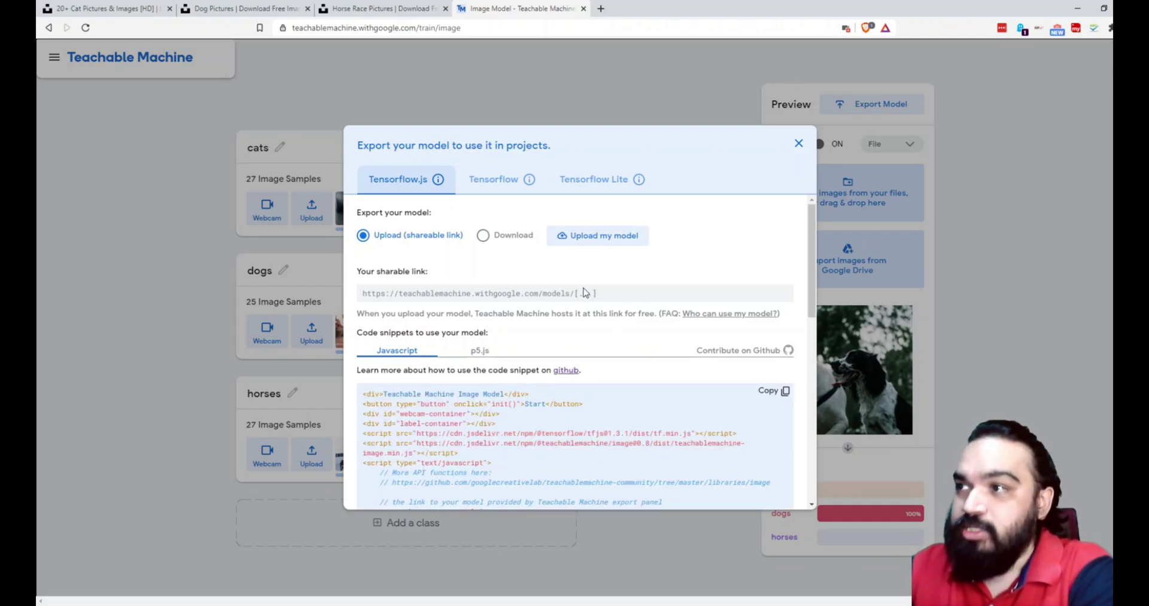
pyautogui.scroll(-1, 802, 258)
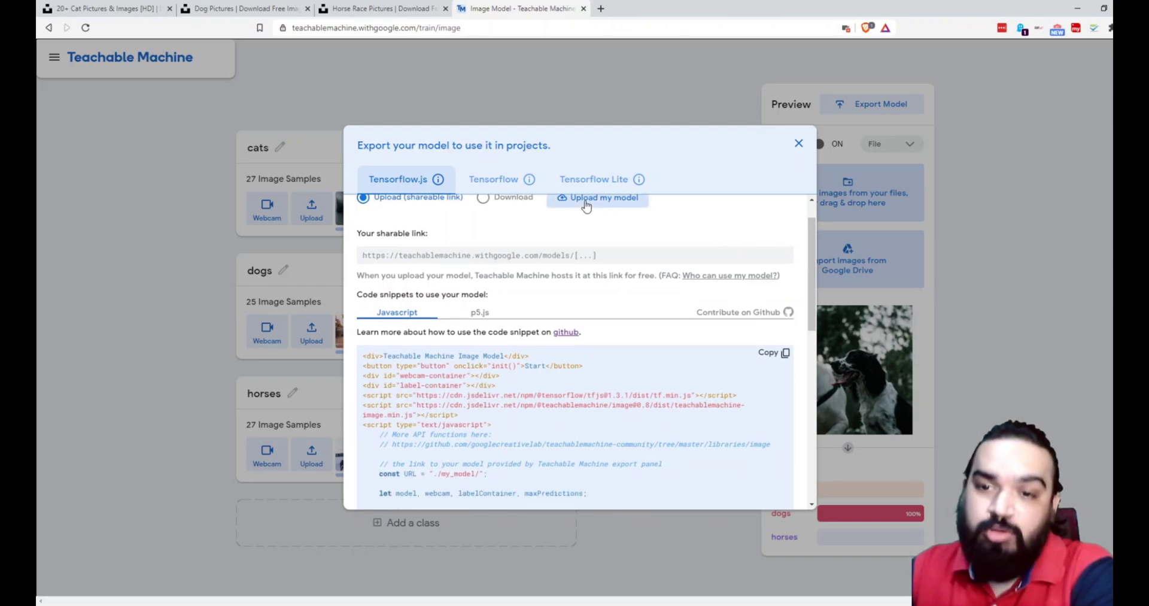
pyautogui.moveTo(811, 310); pyautogui.dragTo(818, 286)
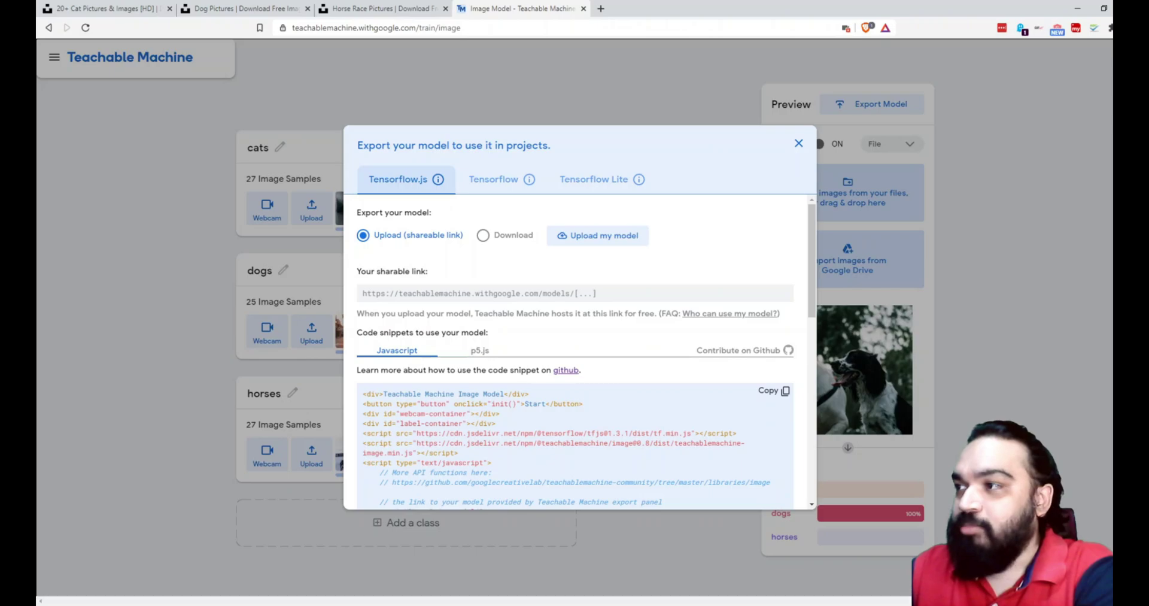
pyautogui.click(482, 352)
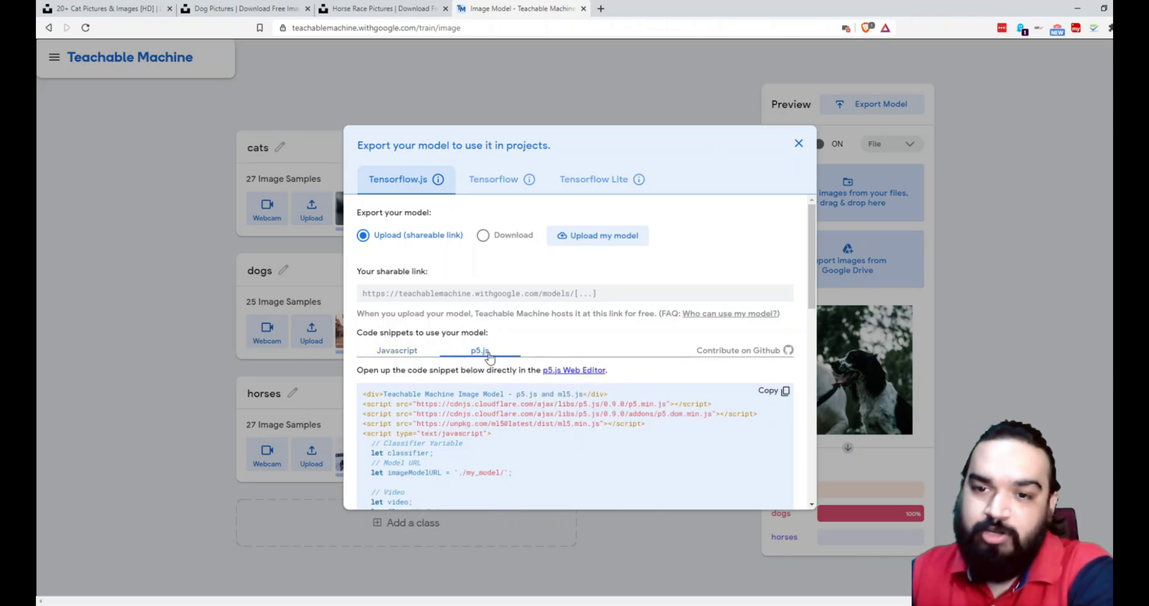
pyautogui.scroll(-15, 474, 419)
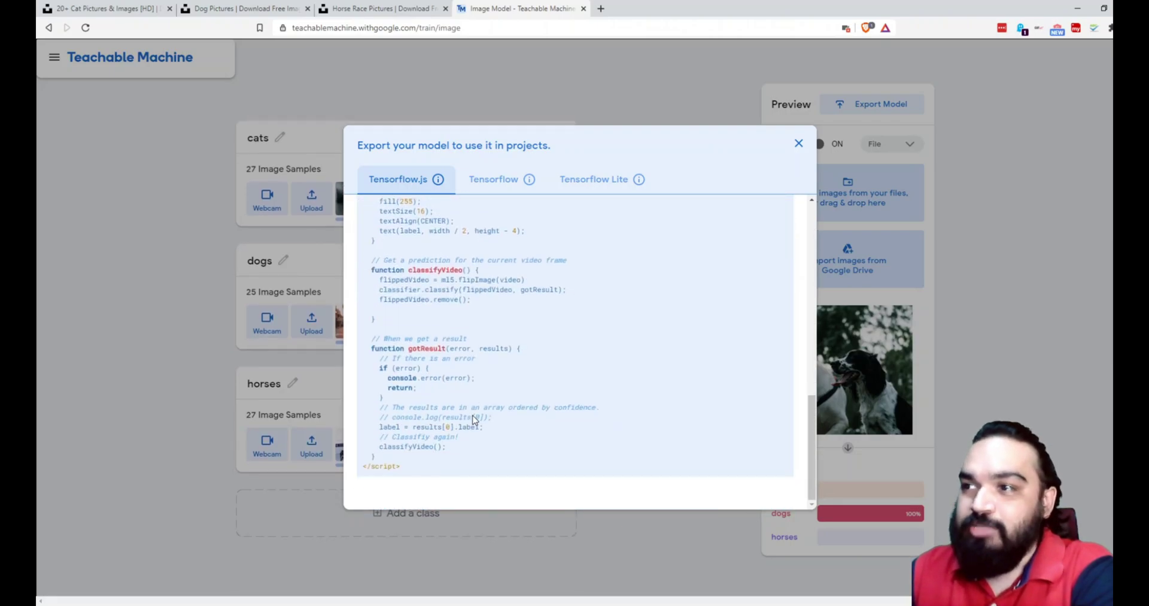
pyautogui.scroll(4, 474, 419)
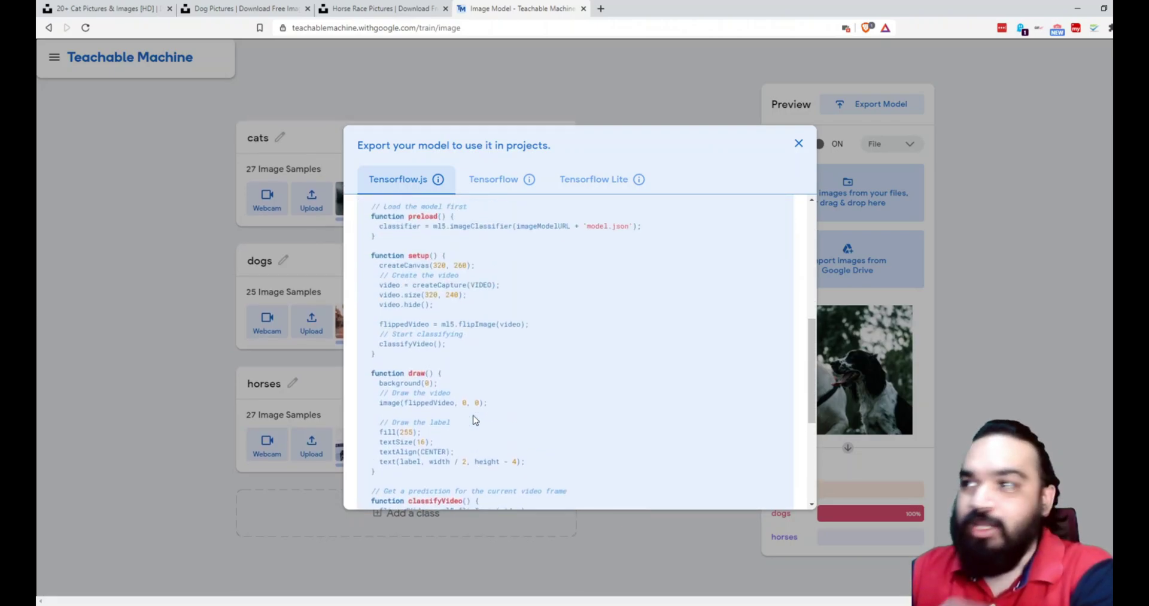
pyautogui.scroll(10, 474, 419)
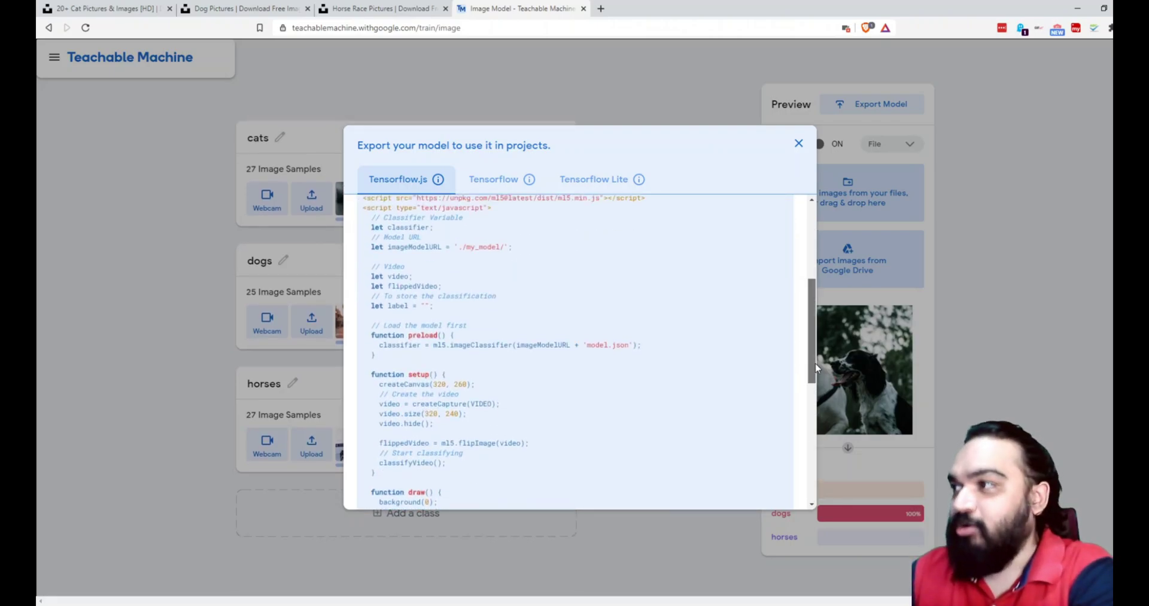
pyautogui.moveTo(813, 359); pyautogui.dragTo(792, 241)
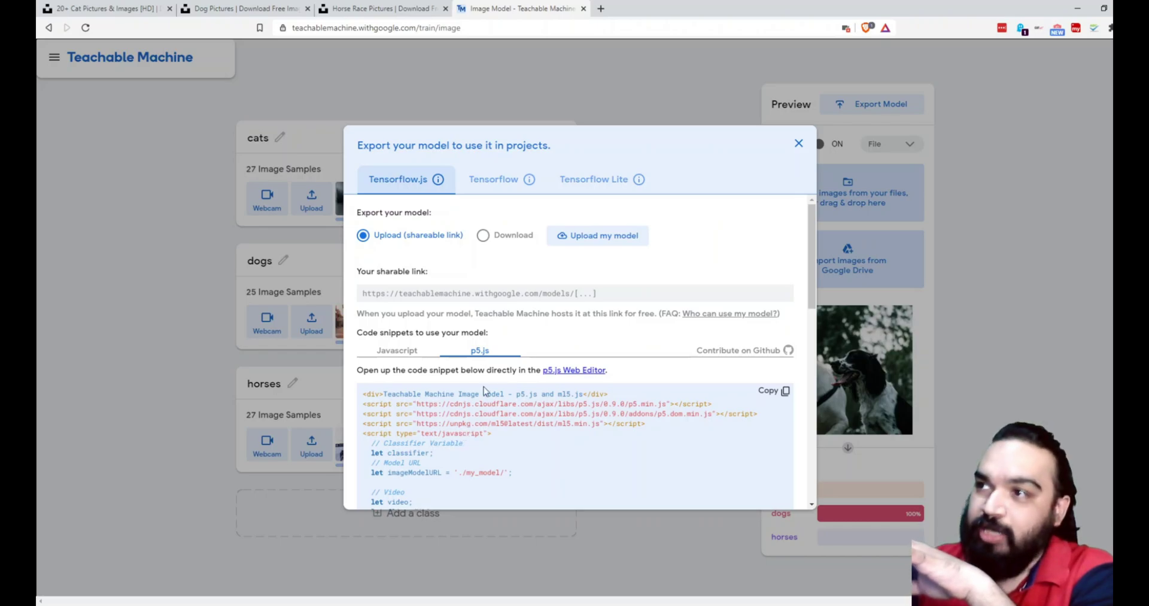
# Examine the Tensorflow and Tensorflow Lite export options, then return to Tensorflow.js and select the shareable link text.
pyautogui.click(513, 186)
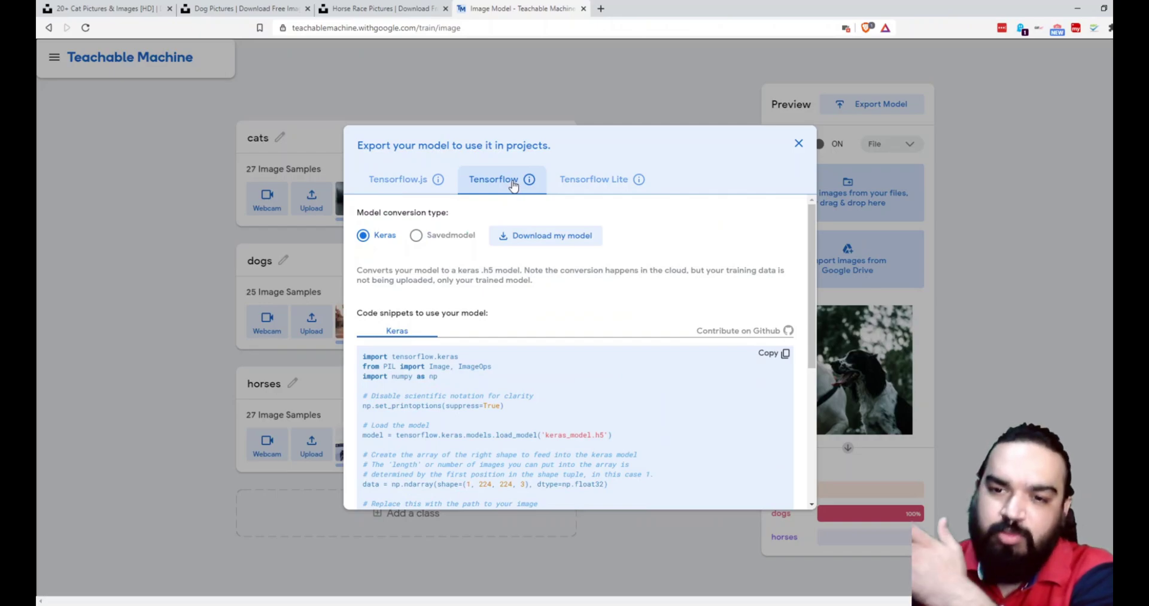
pyautogui.click(580, 184)
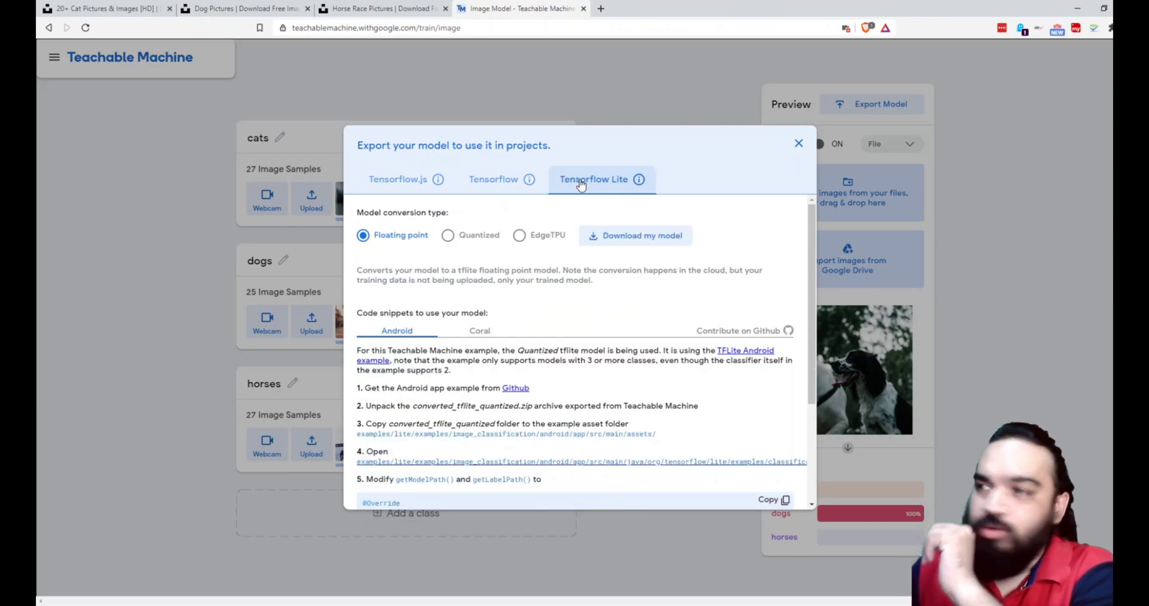
pyautogui.click(419, 183)
pyautogui.click(598, 296)
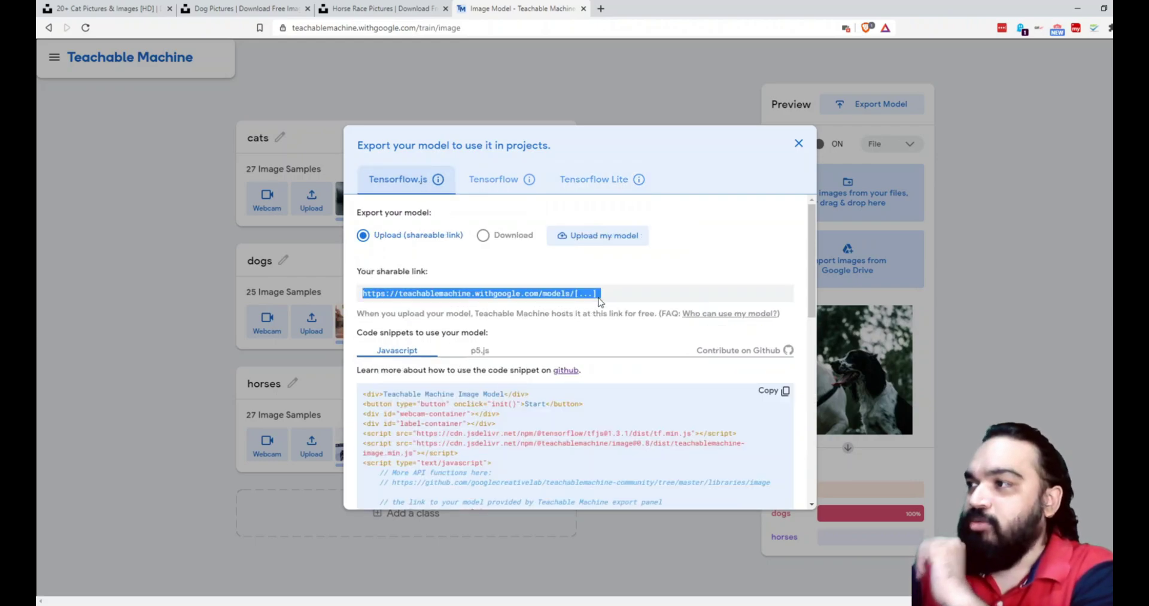